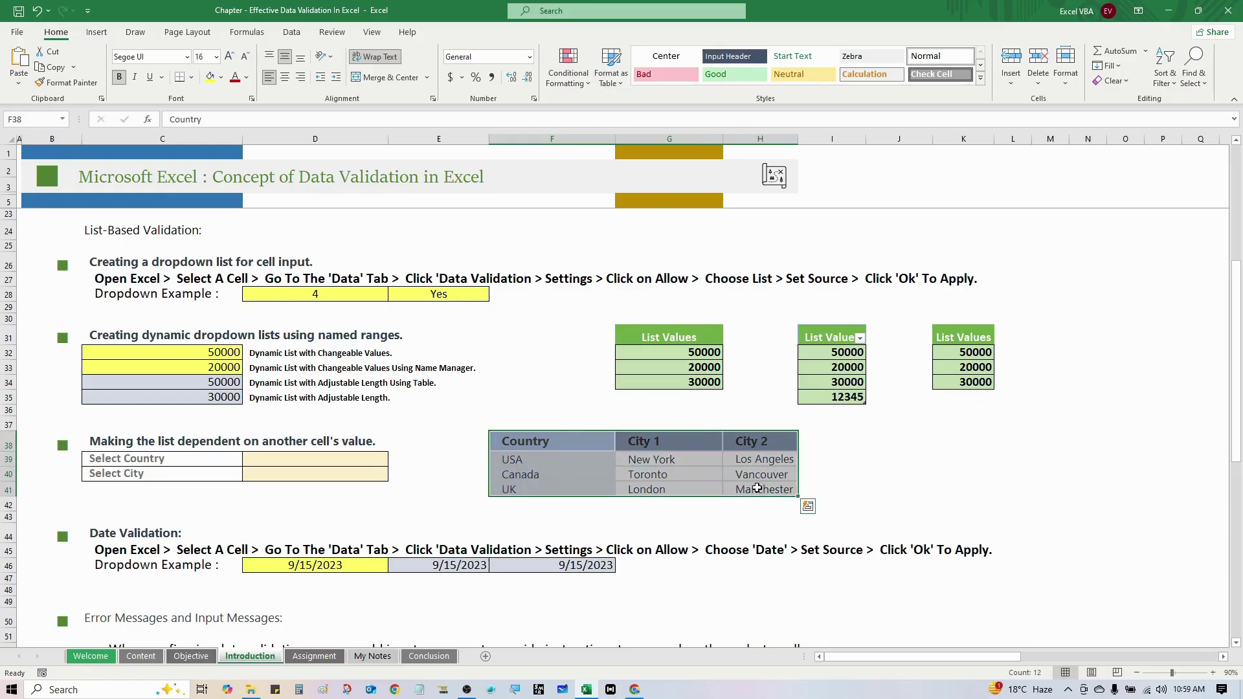
# Examine the Country, City 1 and City 2 table, matching each country with its two cities.
pyautogui.moveTo(547, 461); pyautogui.dragTo(553, 486)
pyautogui.moveTo(628, 459); pyautogui.dragTo(744, 466)
pyautogui.moveTo(670, 476); pyautogui.dragTo(754, 473)
pyautogui.moveTo(667, 496); pyautogui.dragTo(744, 493)
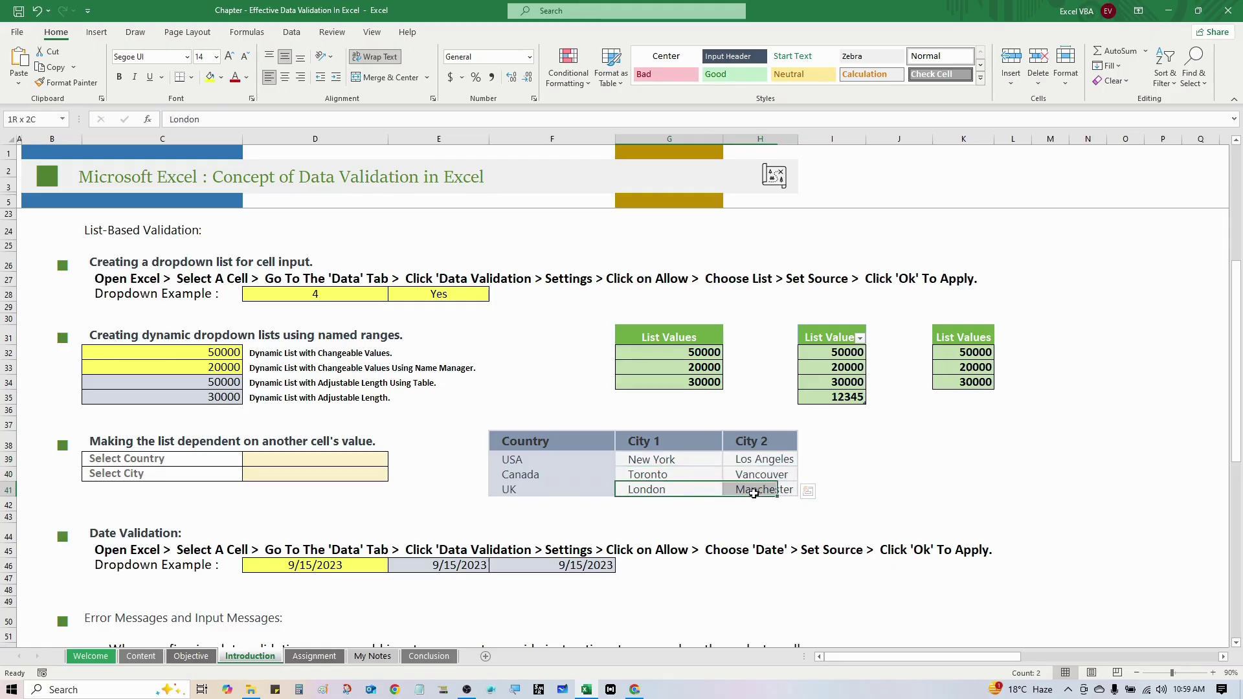
pyautogui.click(566, 461)
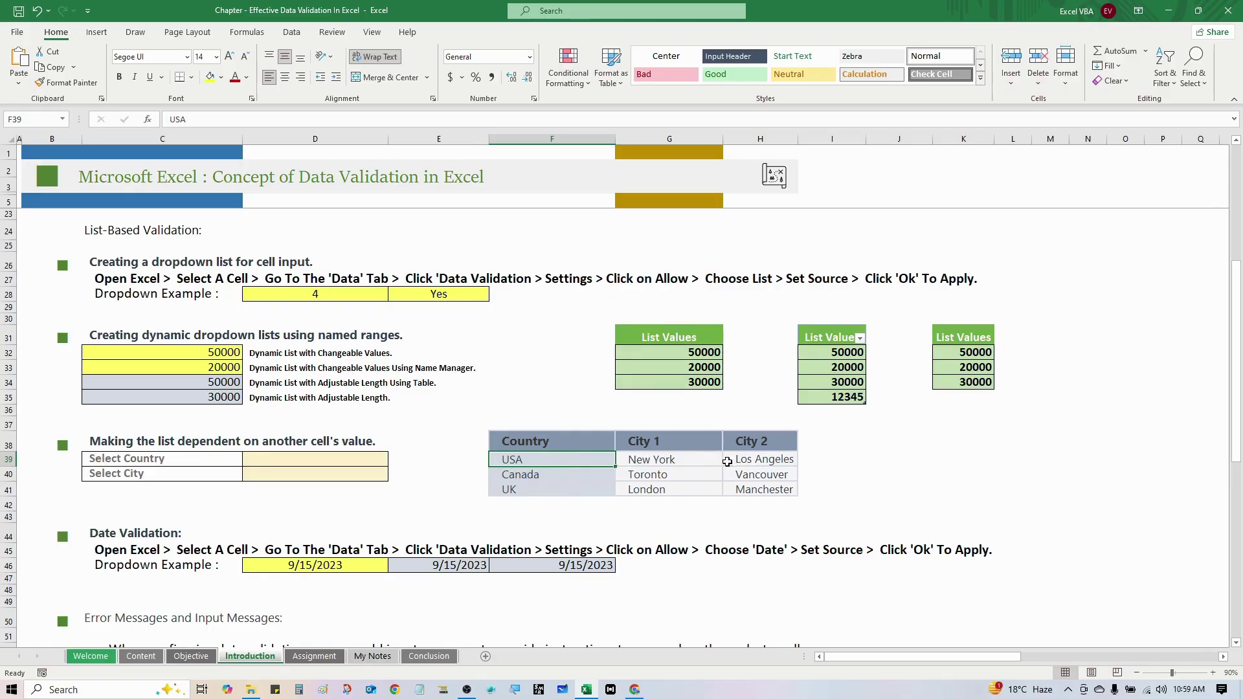
pyautogui.click(562, 478)
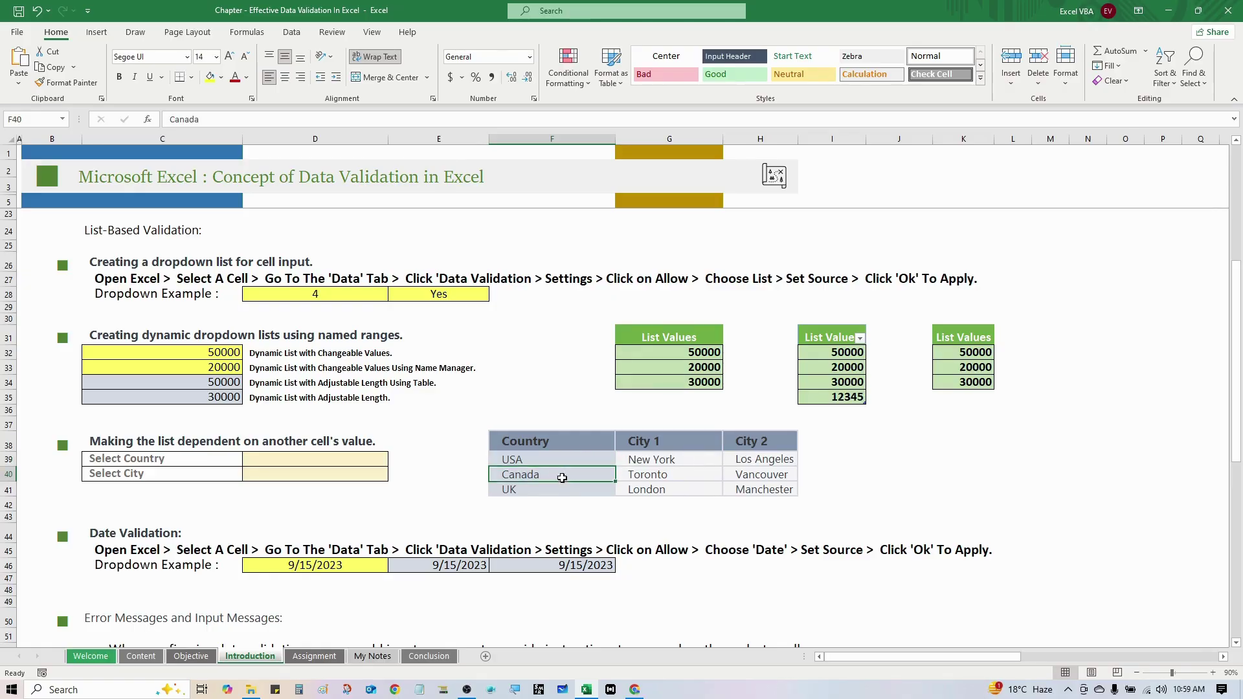
pyautogui.click(654, 478)
pyautogui.click(738, 475)
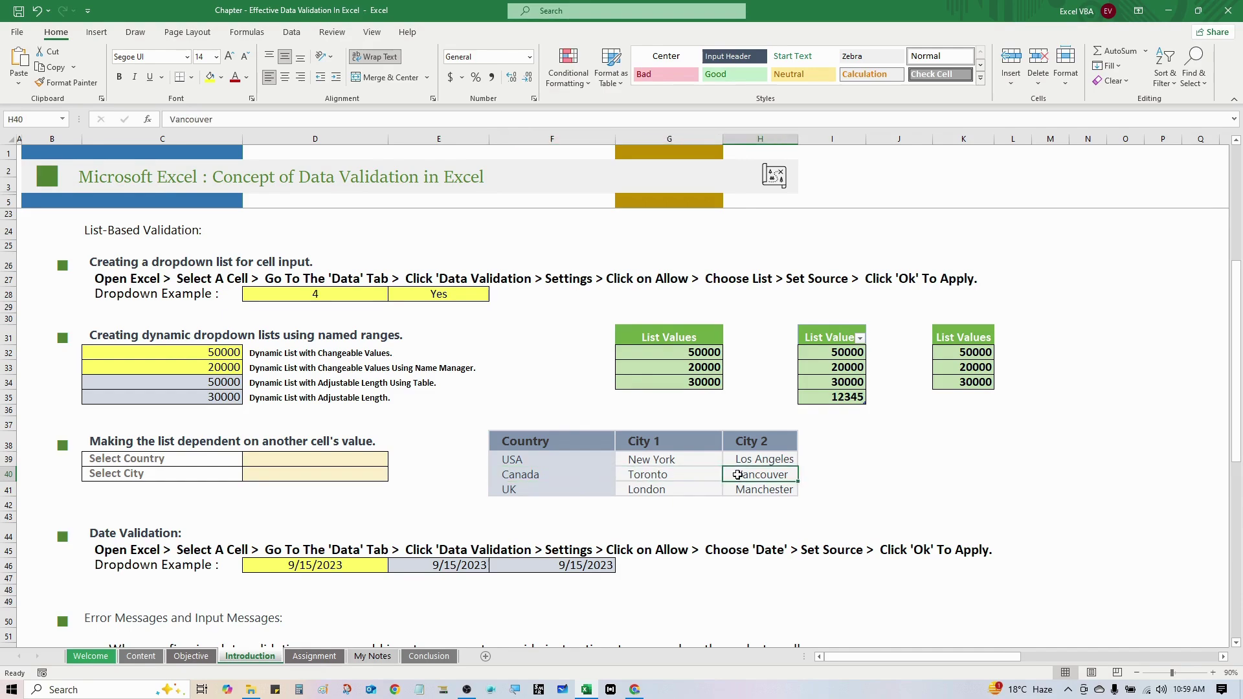
pyautogui.click(557, 492)
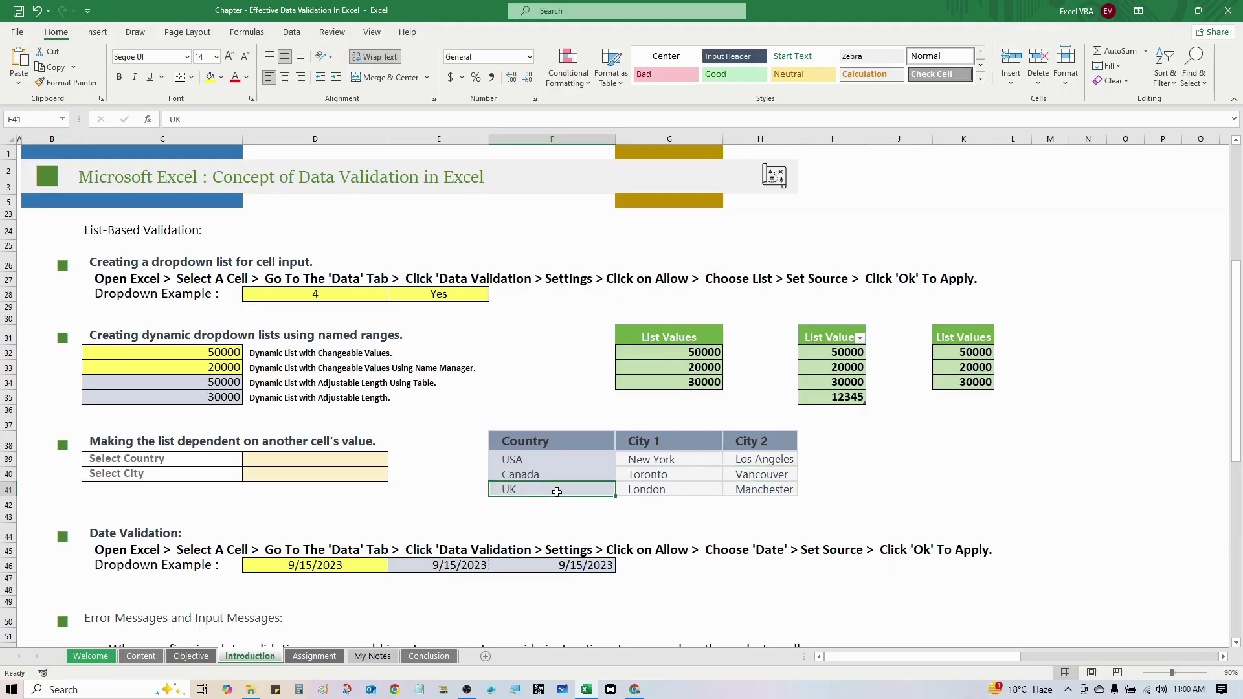
pyautogui.click(640, 493)
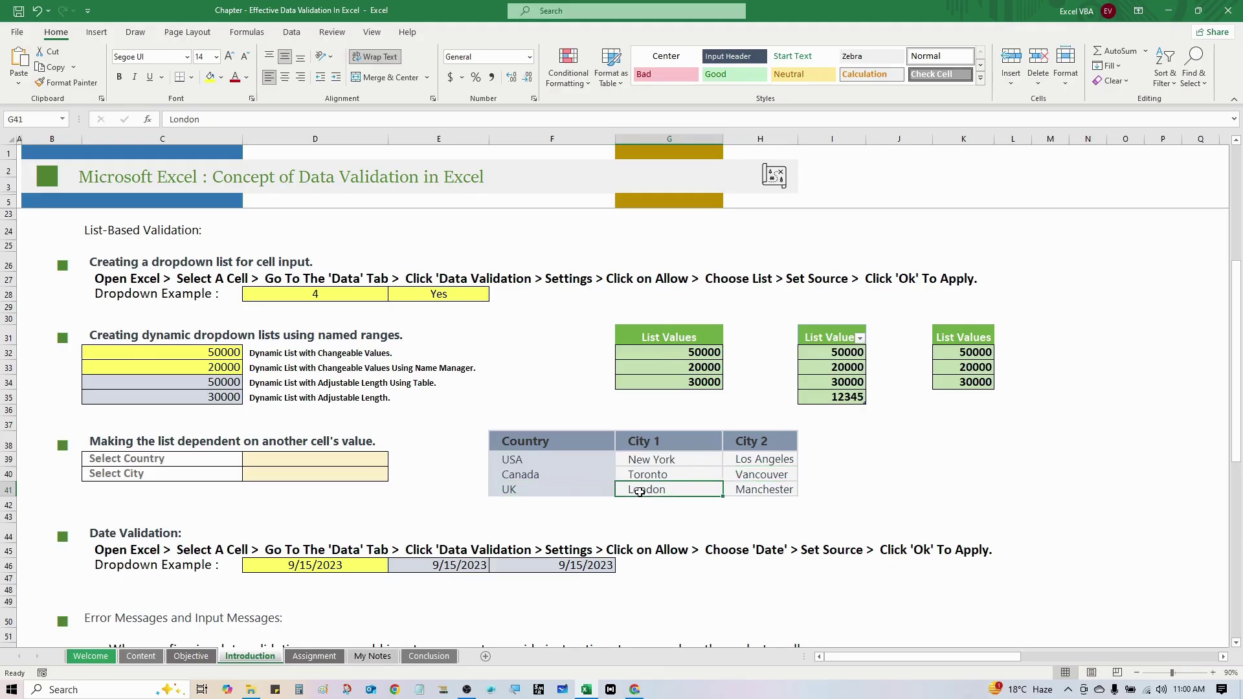
pyautogui.click(760, 489)
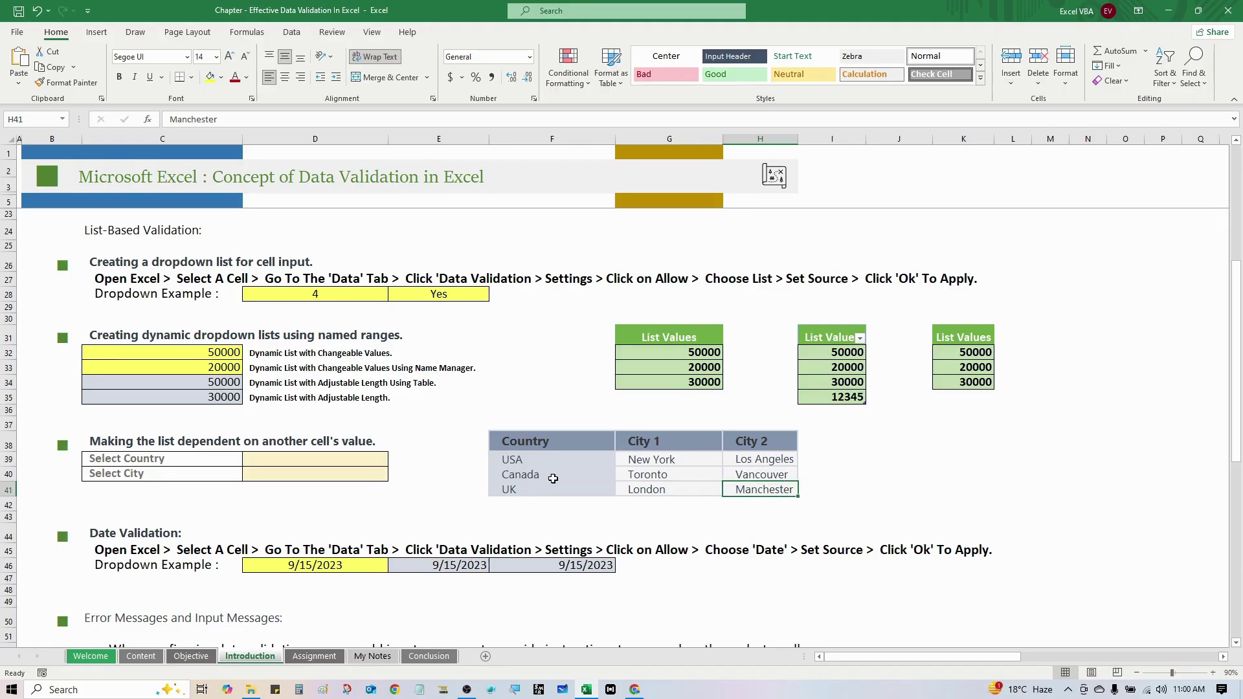
# Add a list data validation to the Select Country cell D39 with the source =$F$39:$F$41.
pyautogui.click(357, 463)
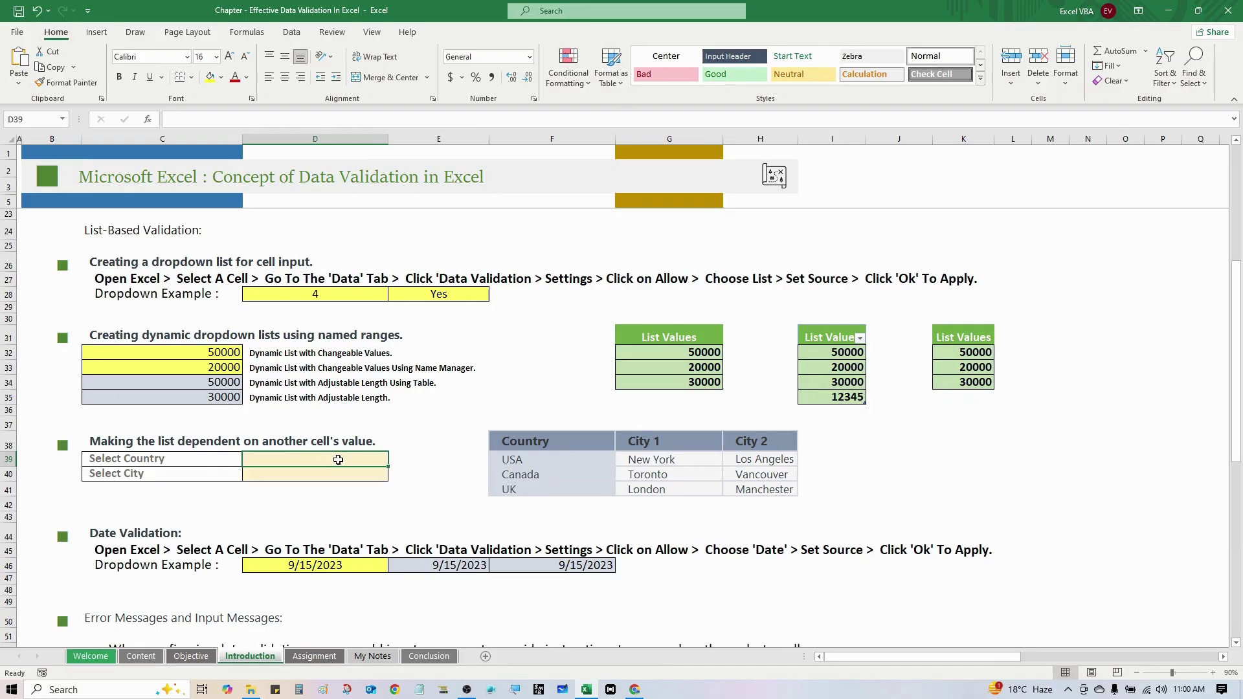
pyautogui.write('d')
pyautogui.press('Escape')
pyautogui.hotkey('alt', 'd')
pyautogui.press('l')
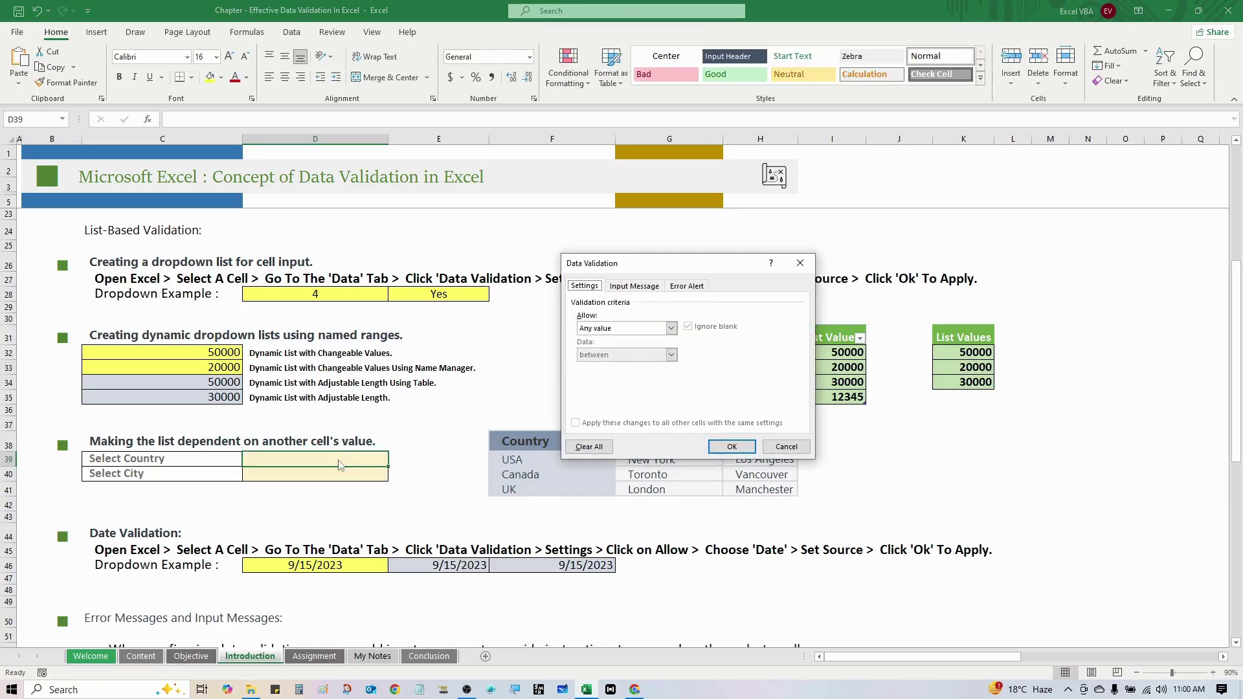
pyautogui.moveTo(656, 276); pyautogui.dragTo(772, 337)
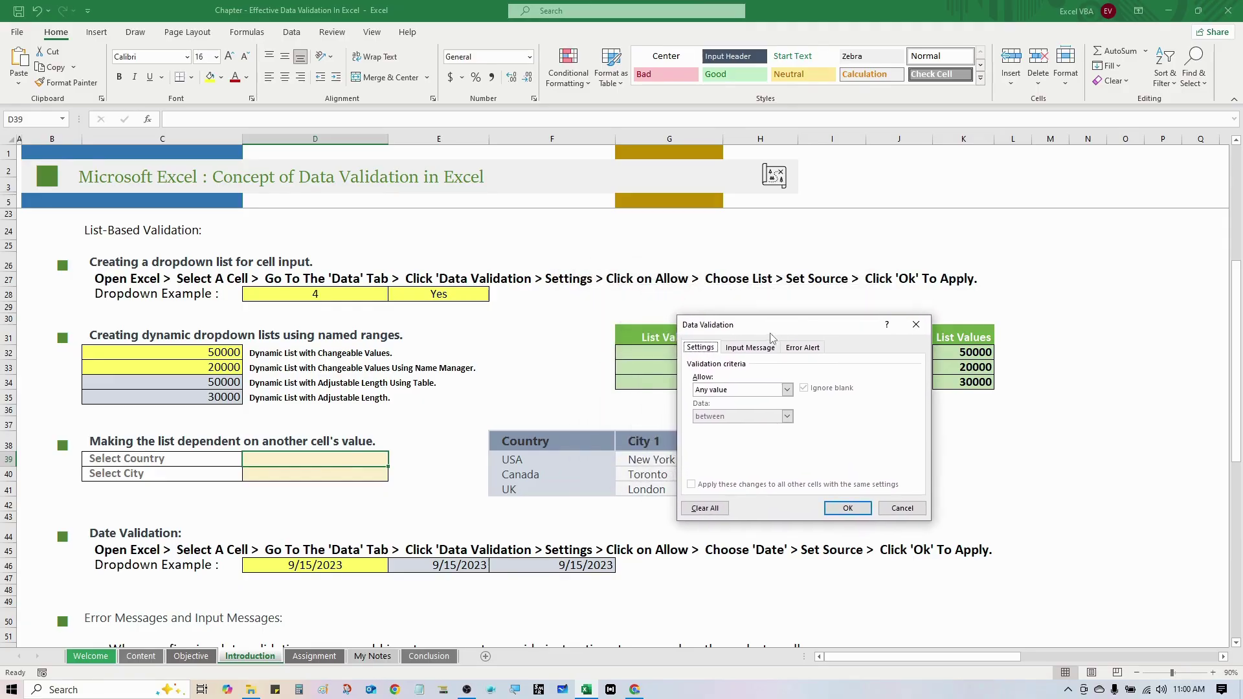
pyautogui.click(742, 389)
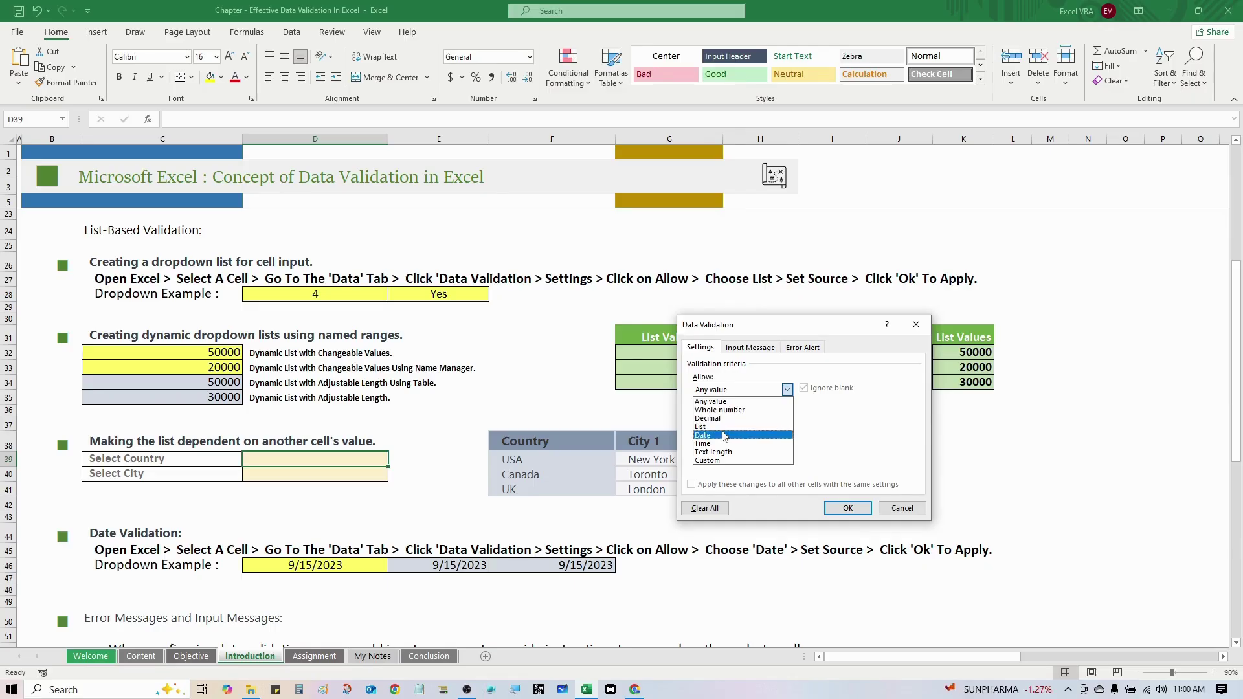
pyautogui.click(723, 427)
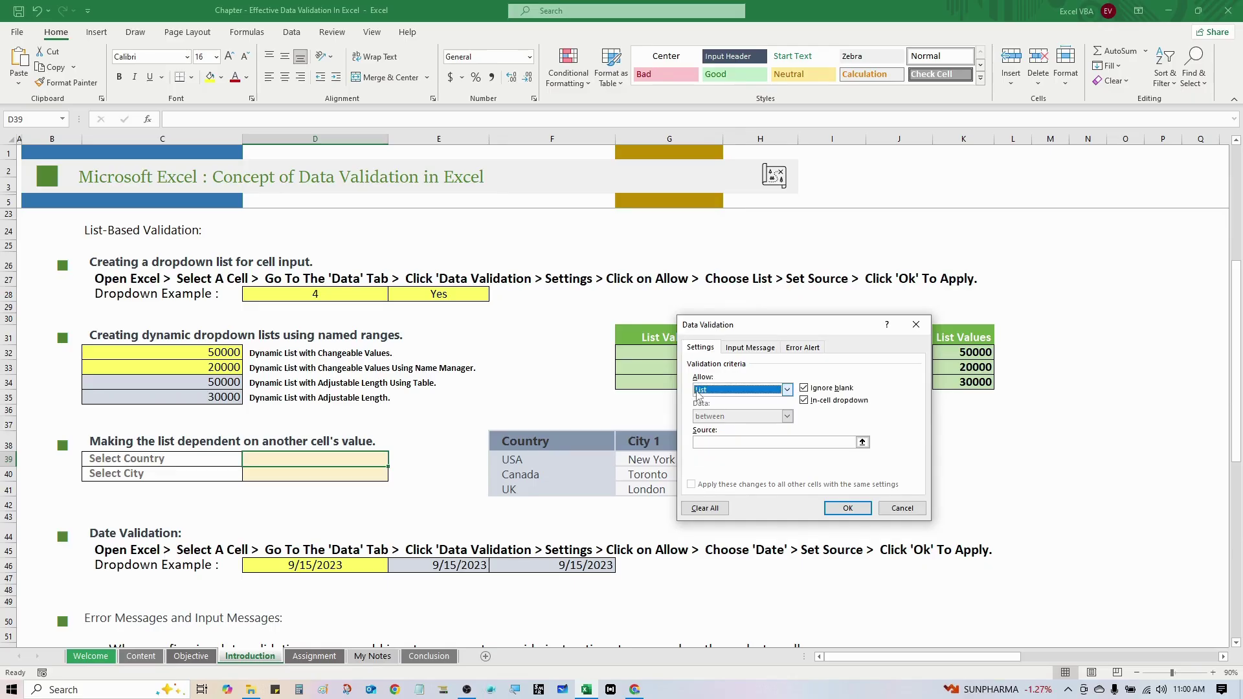
pyautogui.click(725, 442)
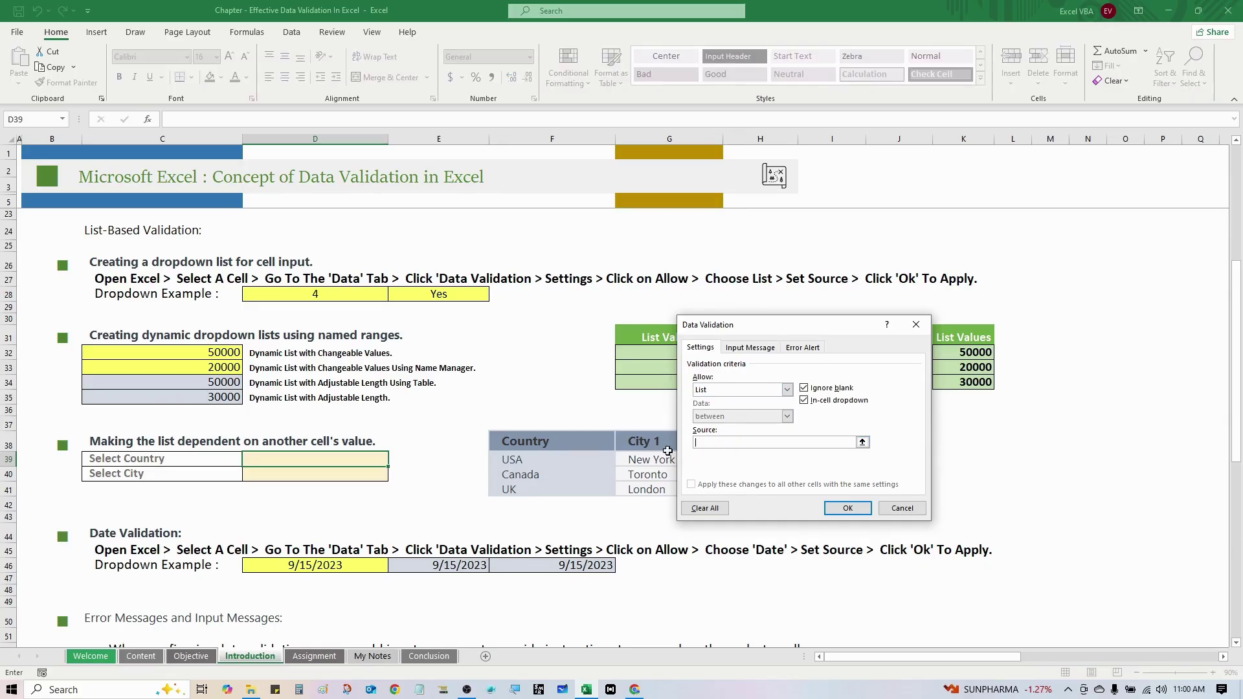
pyautogui.moveTo(546, 458); pyautogui.dragTo(545, 484)
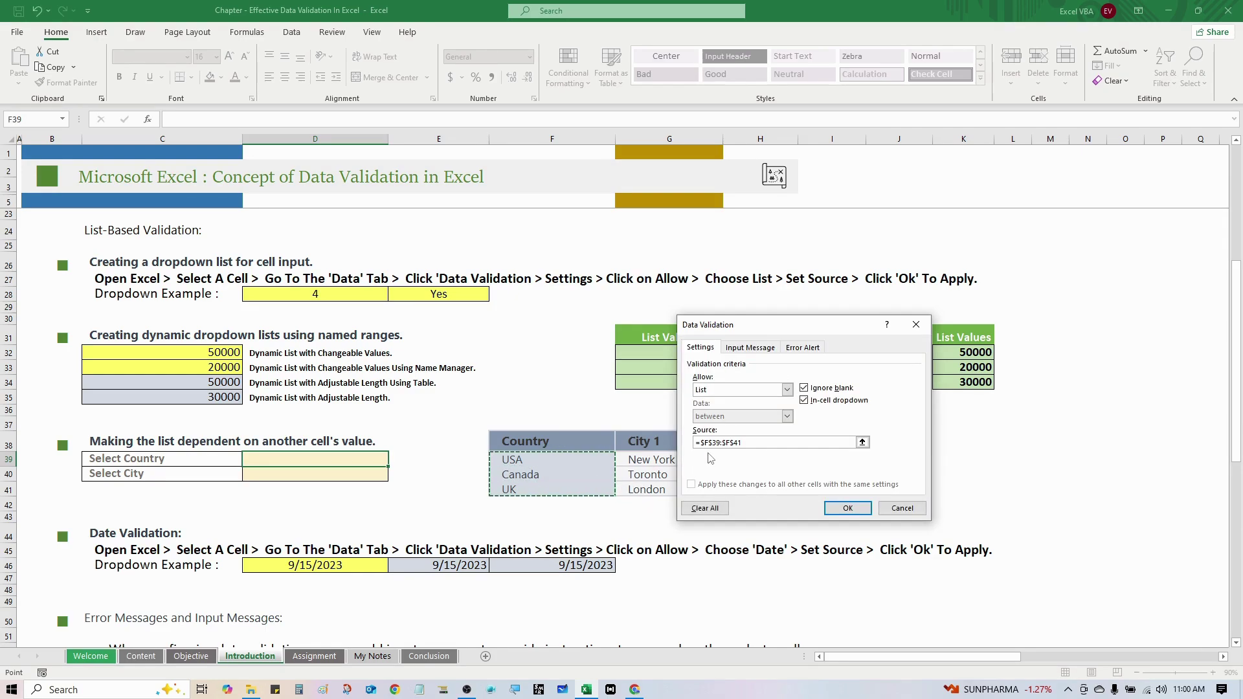
pyautogui.click(850, 512)
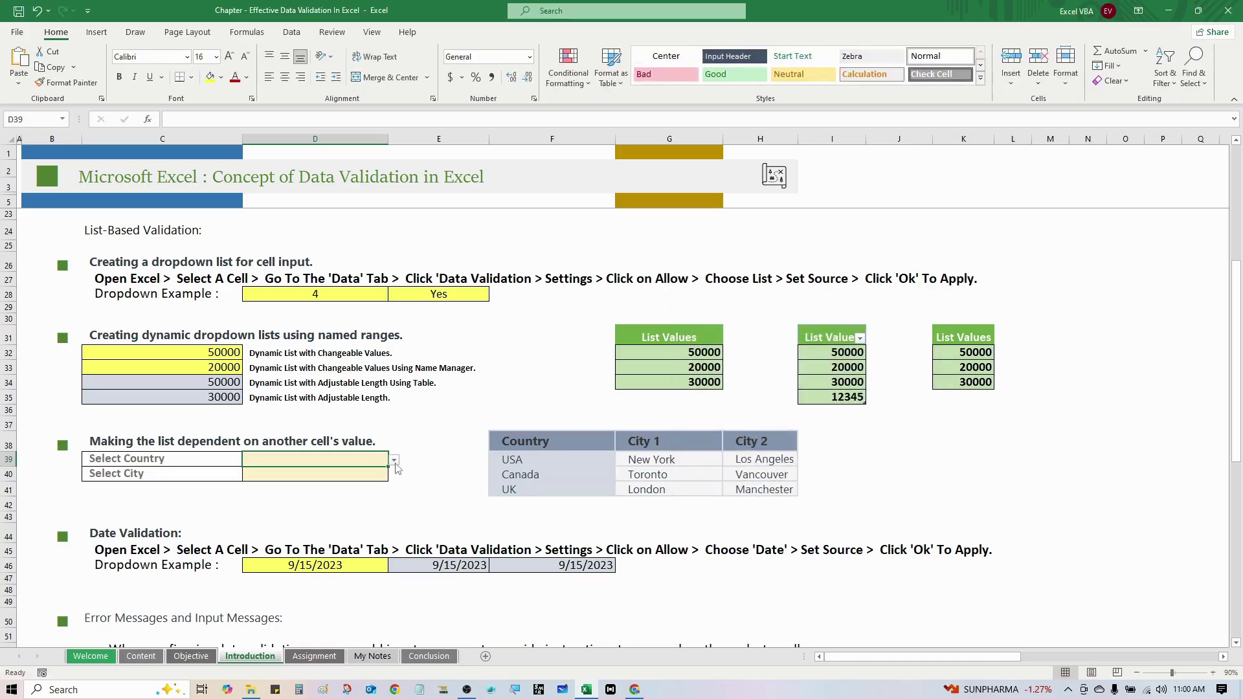
# Try Canada and USA in the Select Country dropdown, and leave Canada chosen.
pyautogui.click(394, 461)
pyautogui.click(337, 479)
pyautogui.click(394, 461)
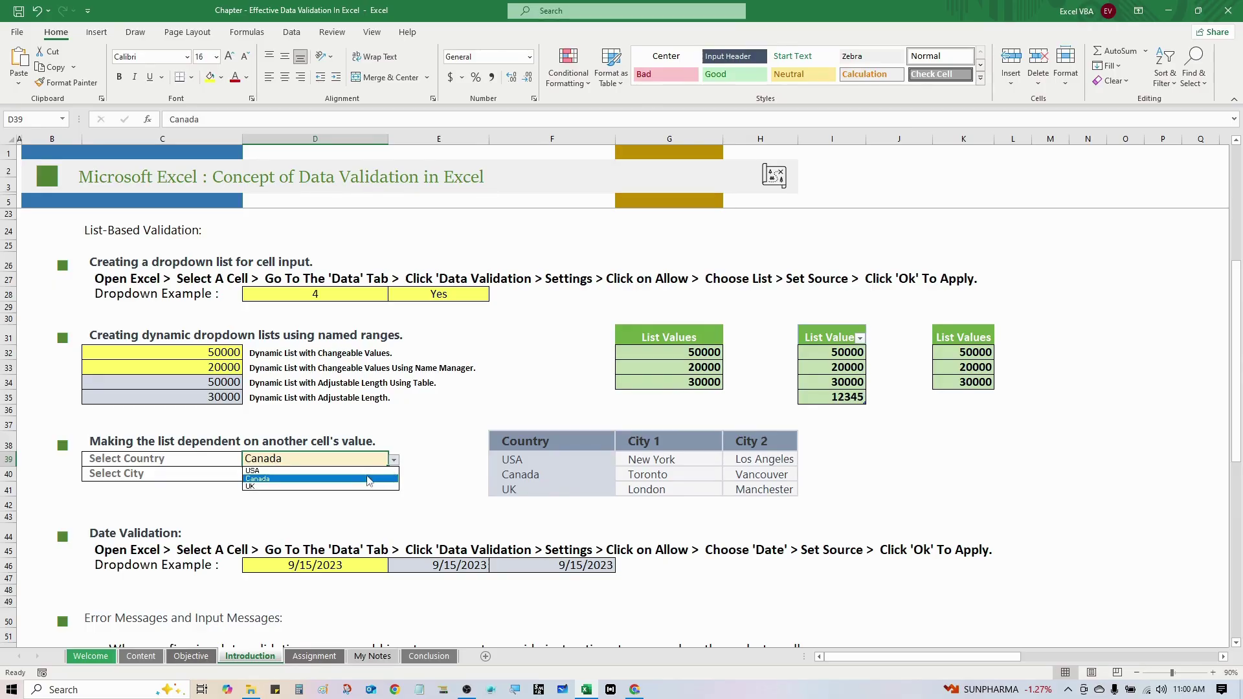
pyautogui.click(369, 472)
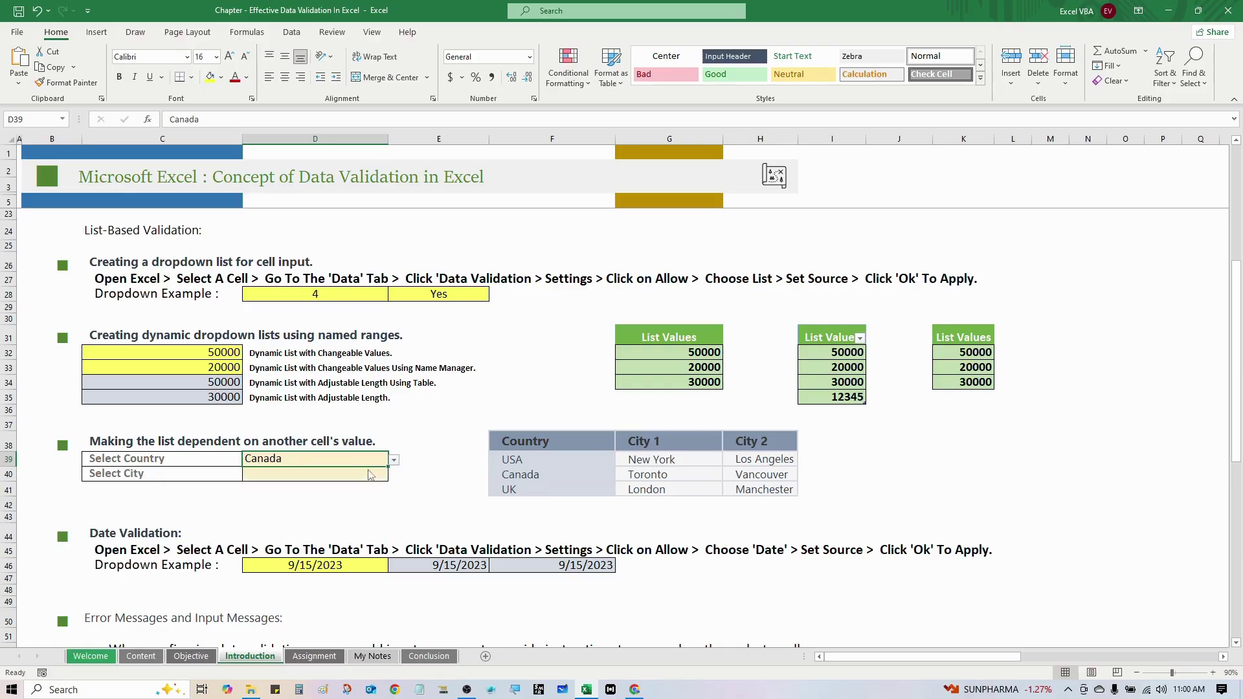
pyautogui.click(395, 462)
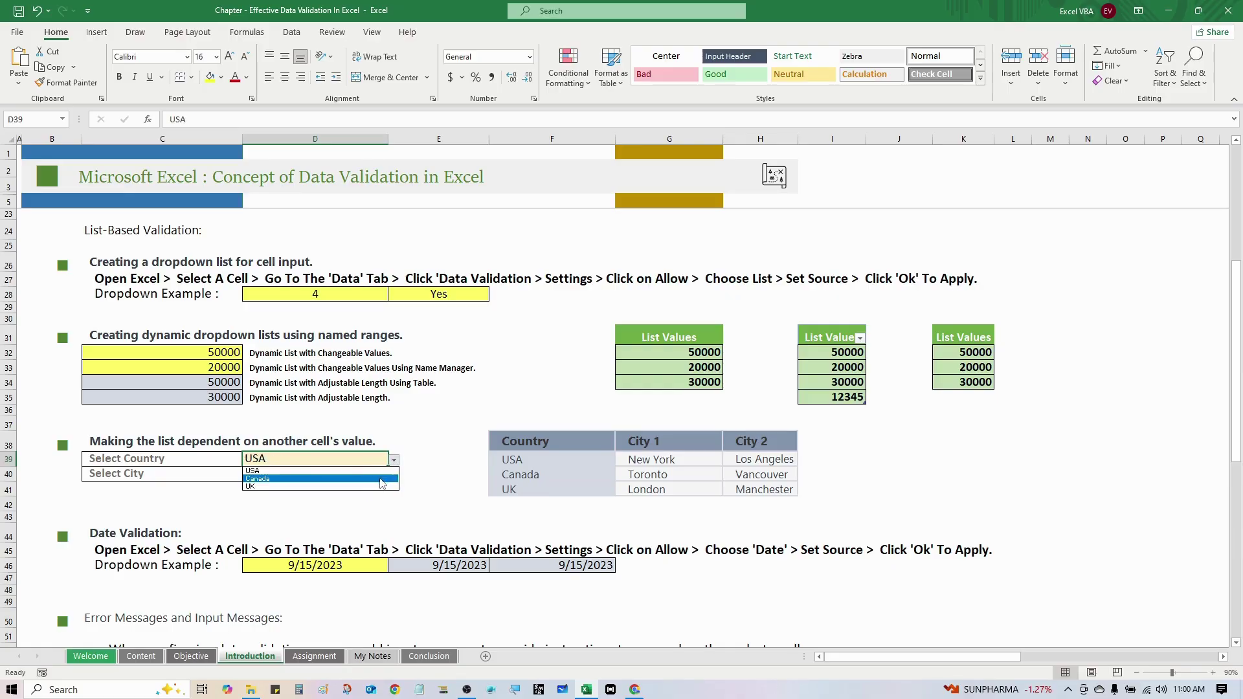
pyautogui.click(381, 479)
pyautogui.click(374, 477)
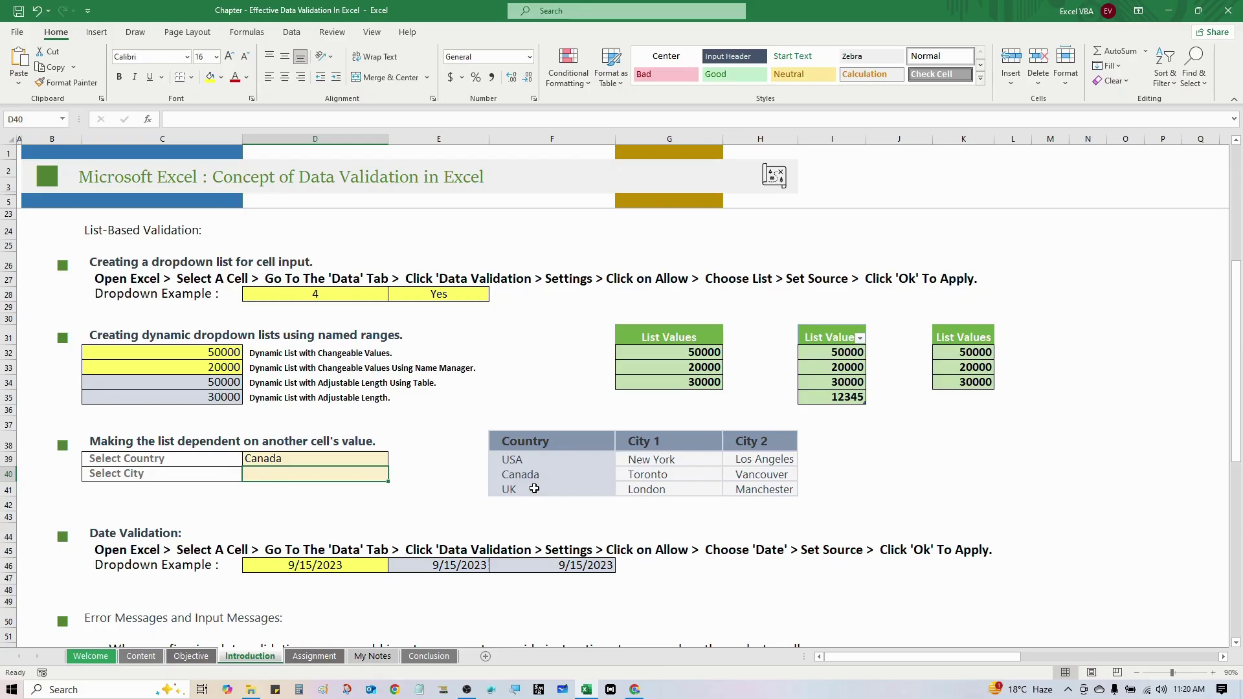
# Review the country names and the pair of cities in each row of the lookup table.
pyautogui.moveTo(555, 461); pyautogui.dragTo(563, 491)
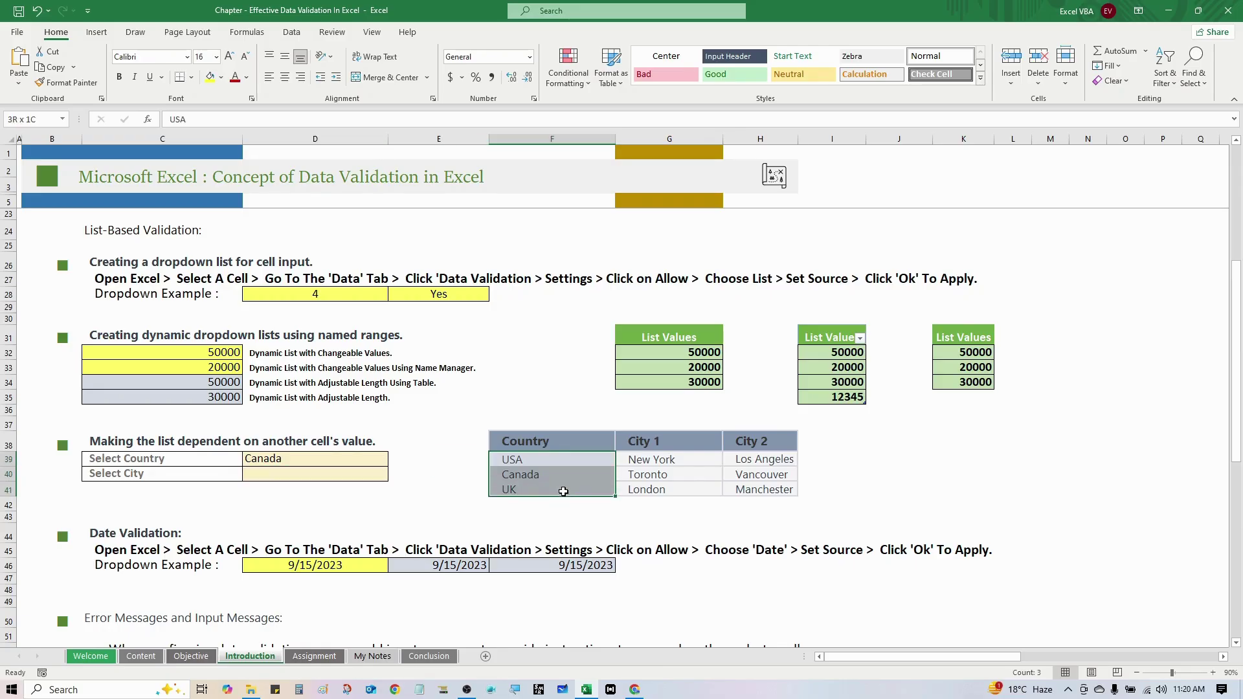
pyautogui.click(567, 462)
pyautogui.click(568, 476)
pyautogui.click(556, 504)
pyautogui.click(555, 458)
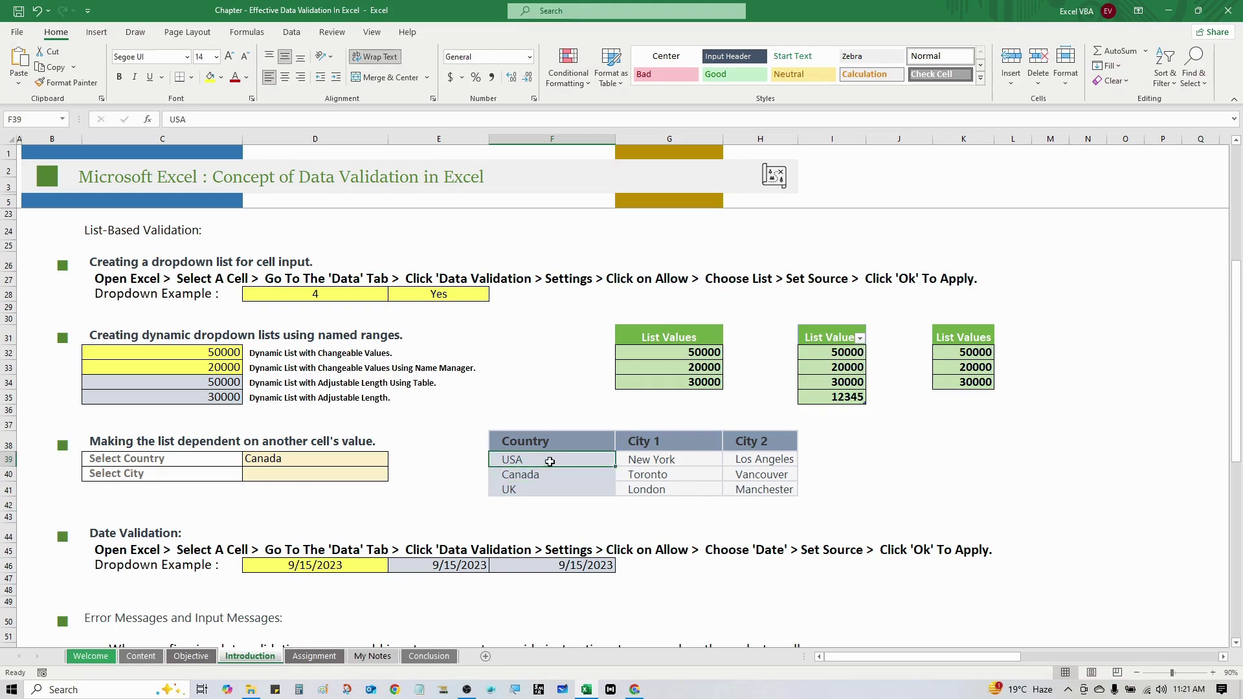
pyautogui.click(640, 460)
pyautogui.moveTo(708, 459); pyautogui.dragTo(749, 459)
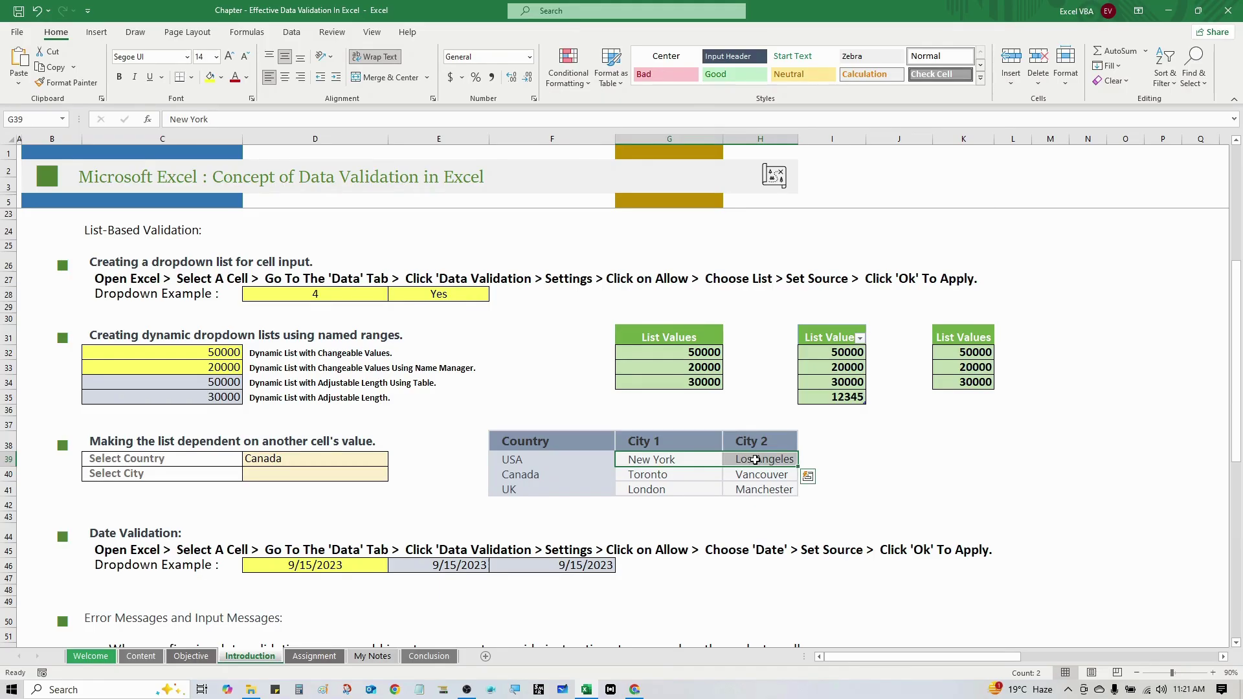
pyautogui.click(671, 475)
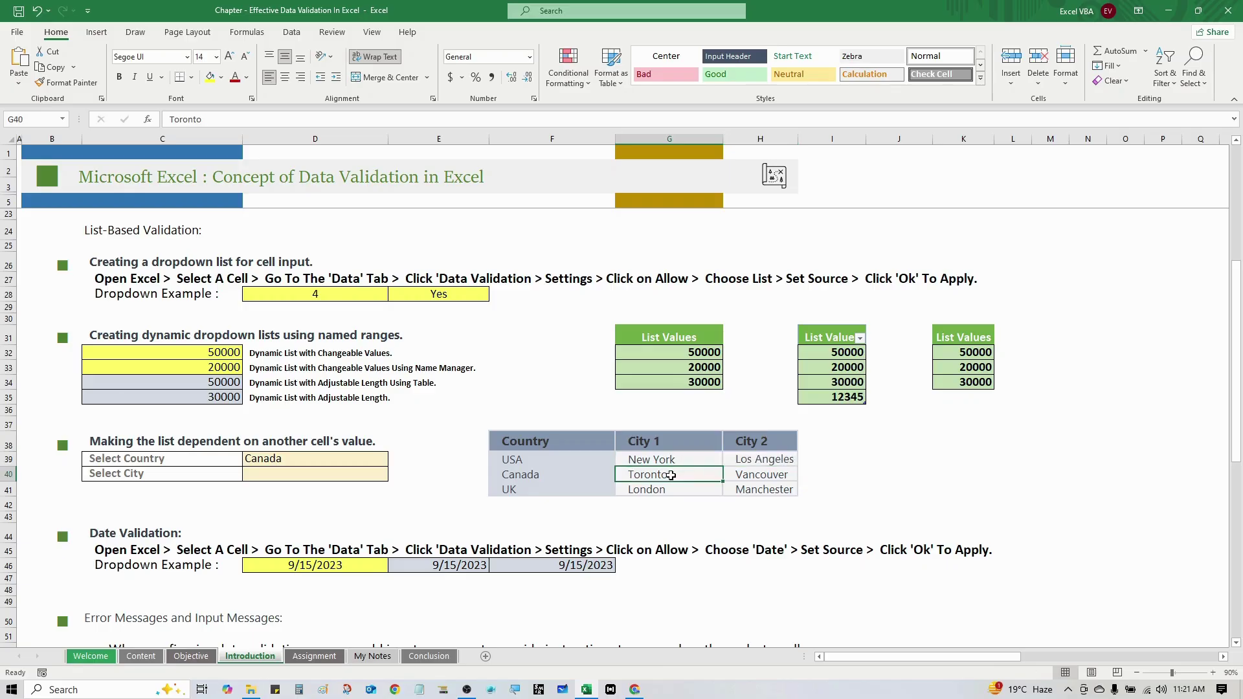
pyautogui.moveTo(674, 475); pyautogui.dragTo(739, 475)
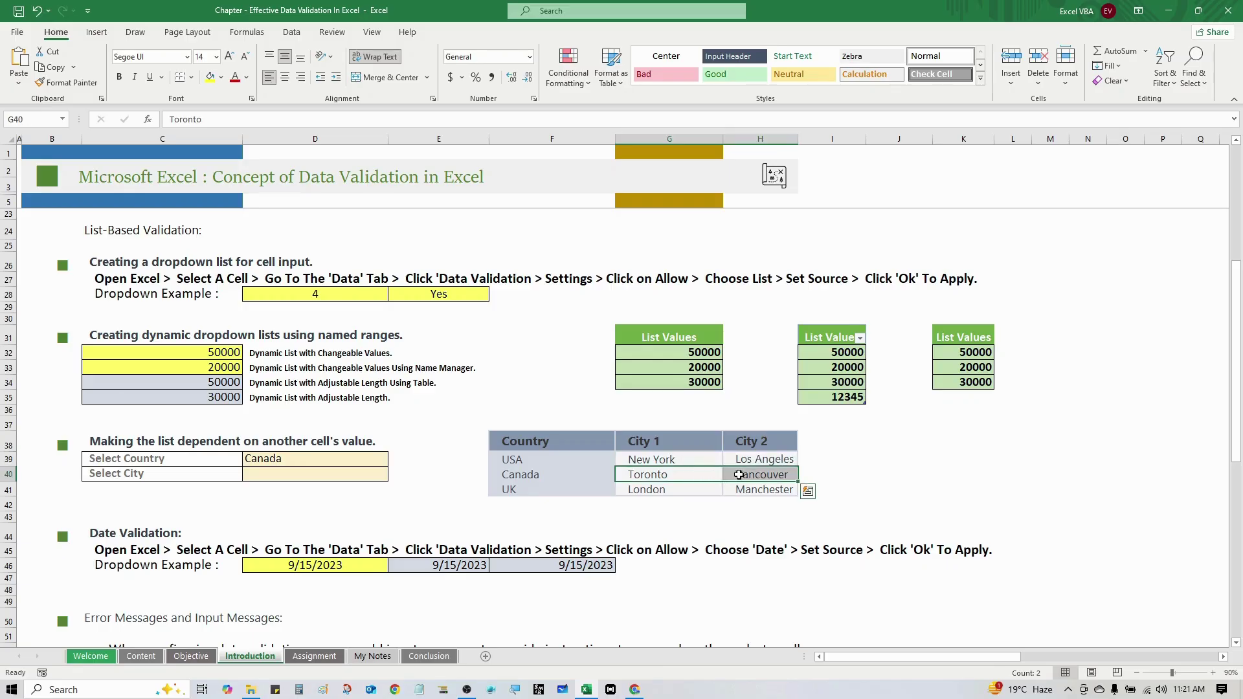
pyautogui.click(674, 488)
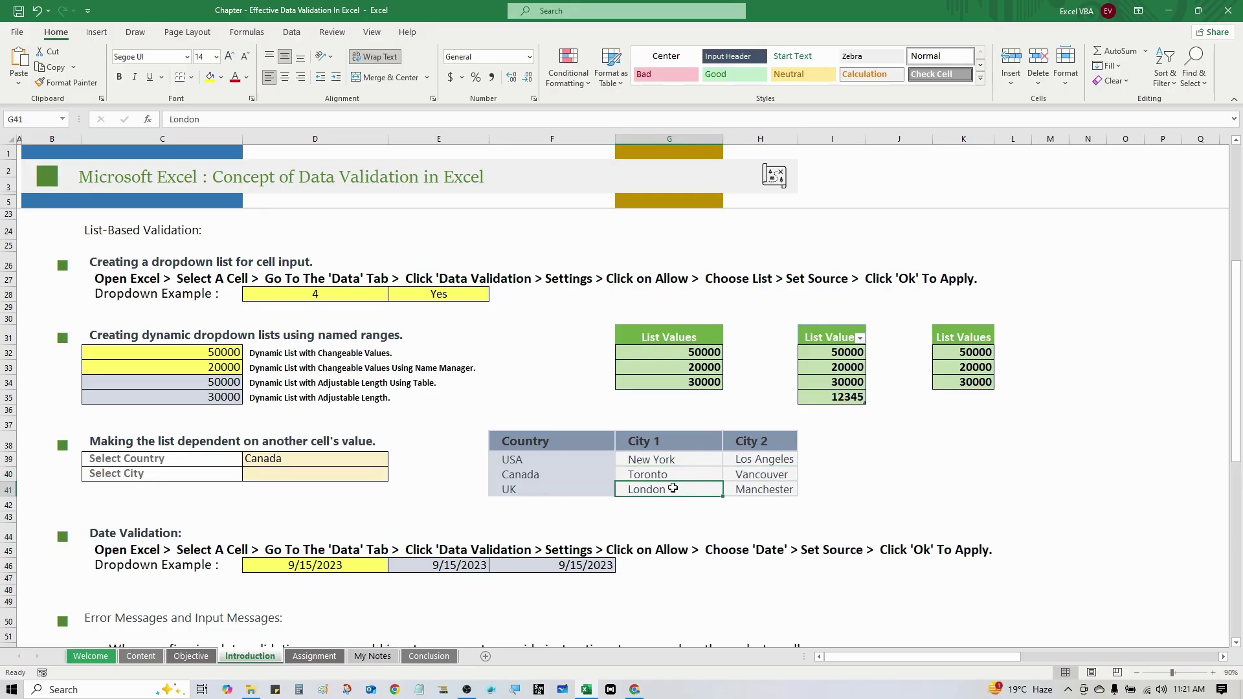
pyautogui.moveTo(679, 491); pyautogui.dragTo(737, 491)
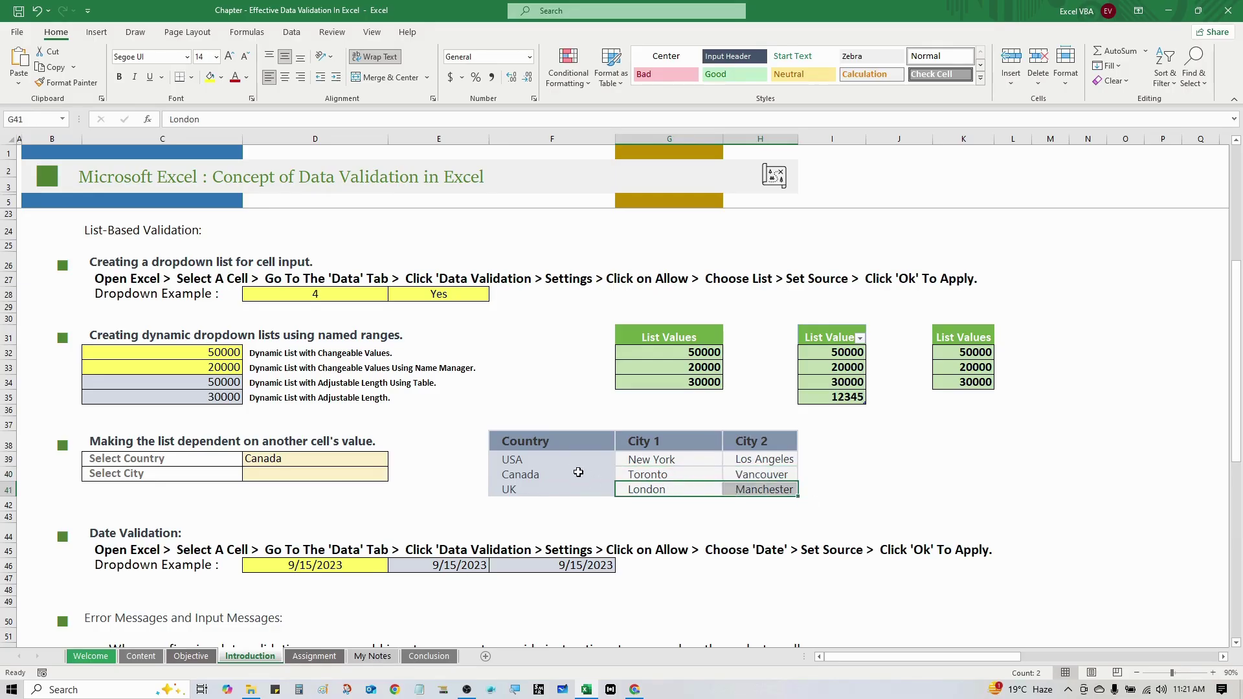
# Create named ranges from F39:H41 using only the left column values as names.
pyautogui.moveTo(560, 460); pyautogui.dragTo(740, 490)
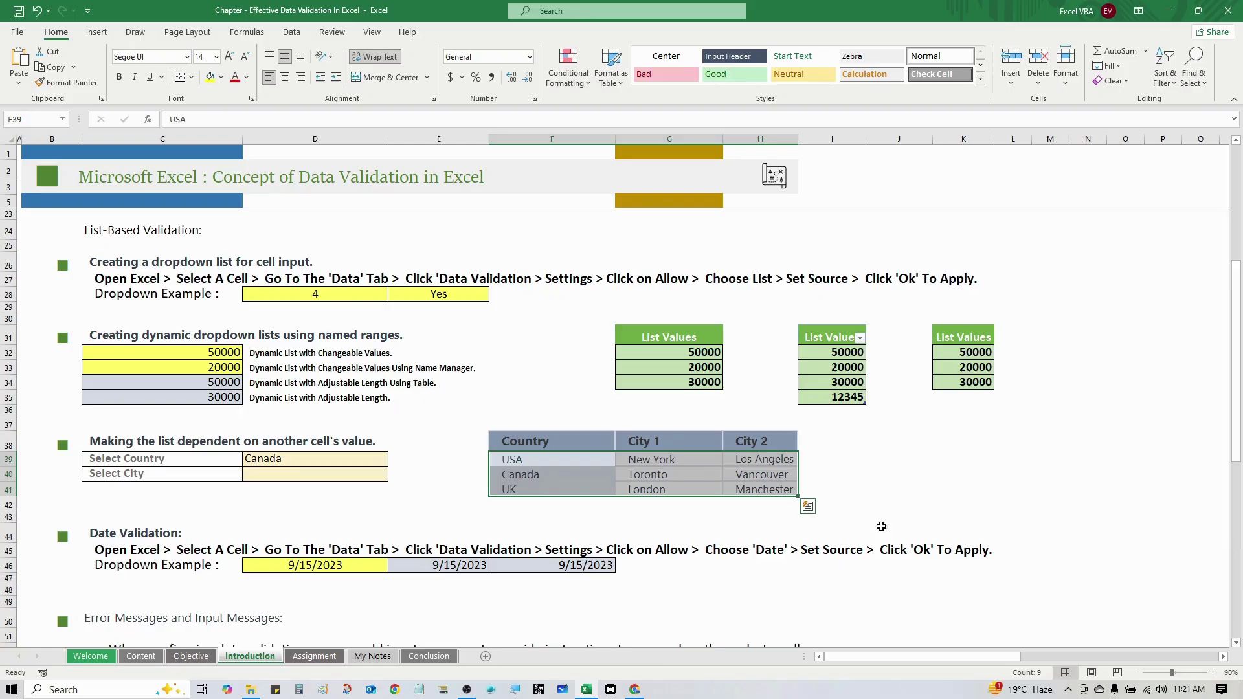
pyautogui.hotkey('ctrl', 'shift', 'F3')
pyautogui.moveTo(607, 421); pyautogui.dragTo(903, 410)
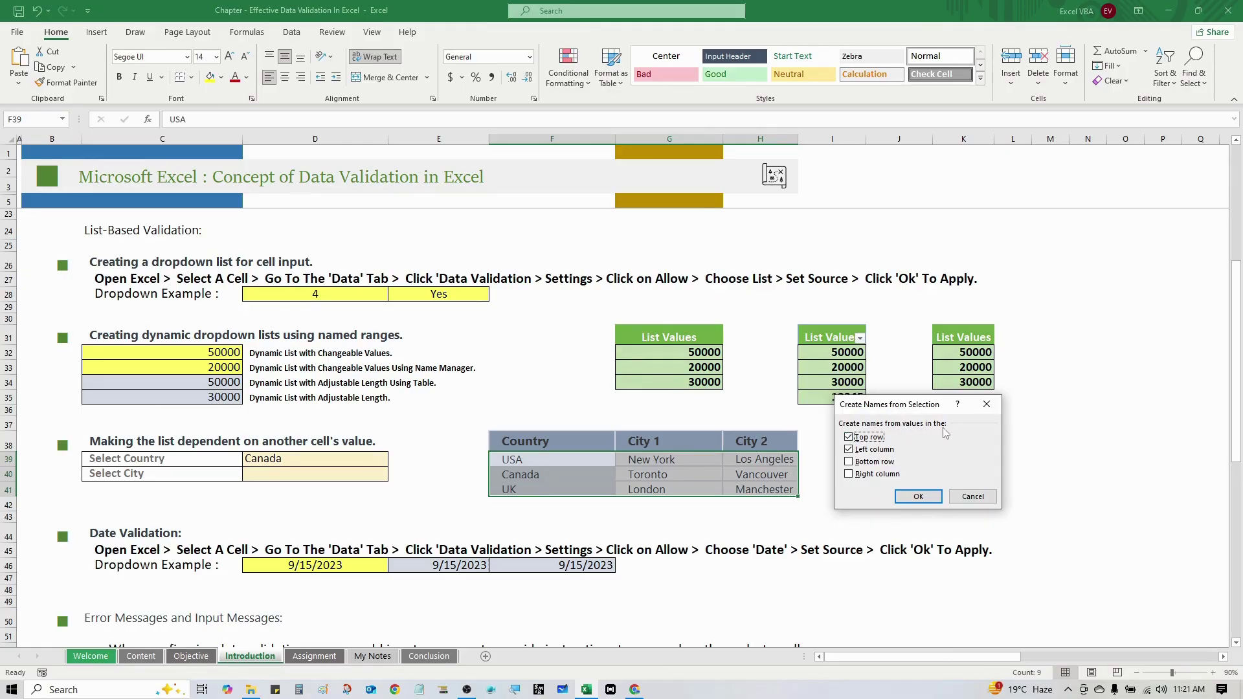
pyautogui.click(857, 438)
pyautogui.click(916, 498)
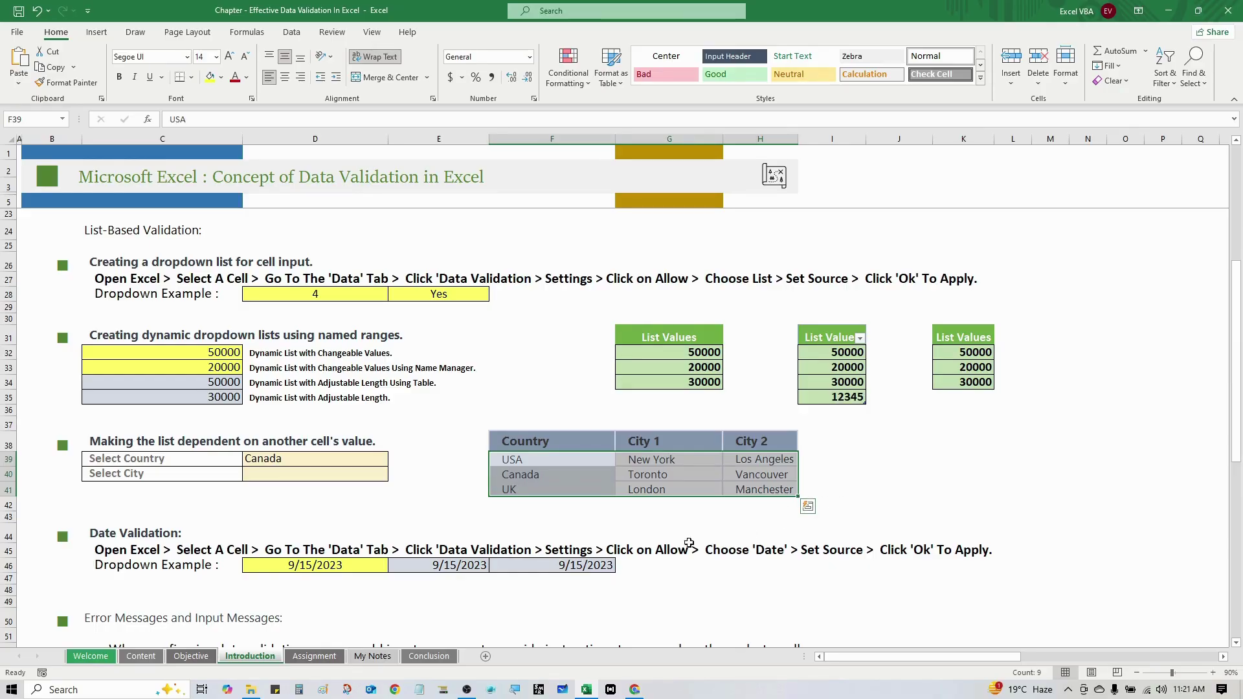
# Check the named ranges for the countries, including UK and USA, in the Name Manager and close it.
pyautogui.click(584, 502)
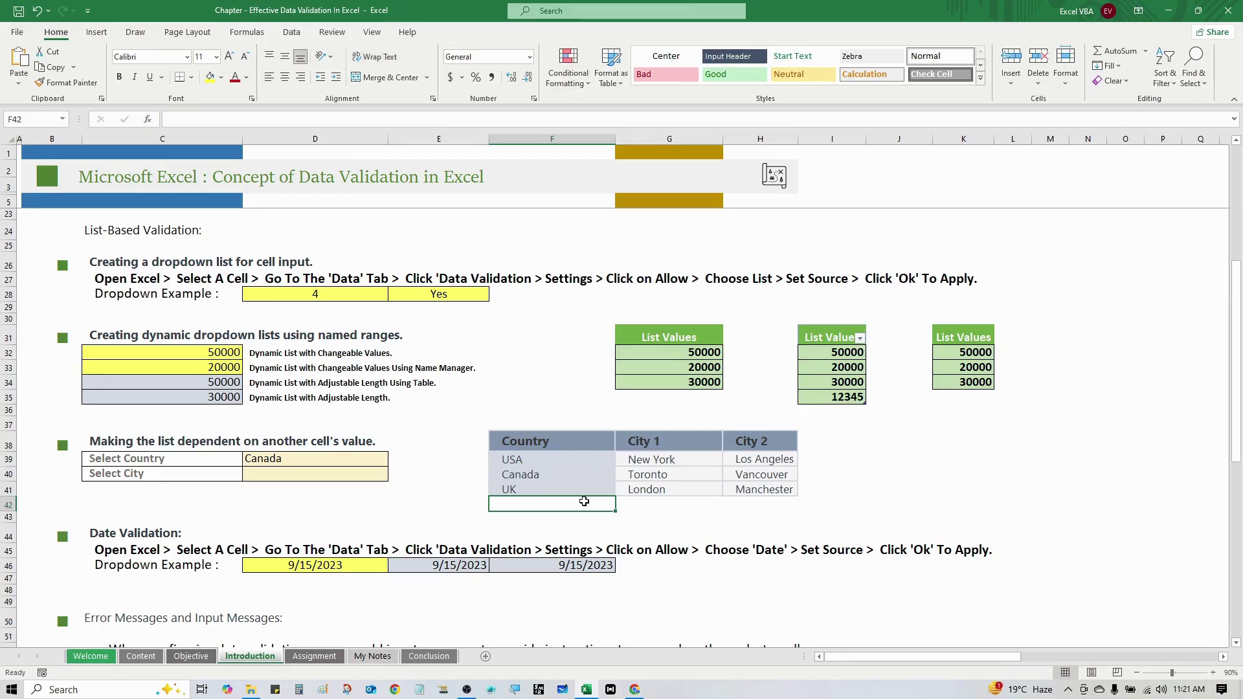
pyautogui.hotkey('ctrl', 'F3')
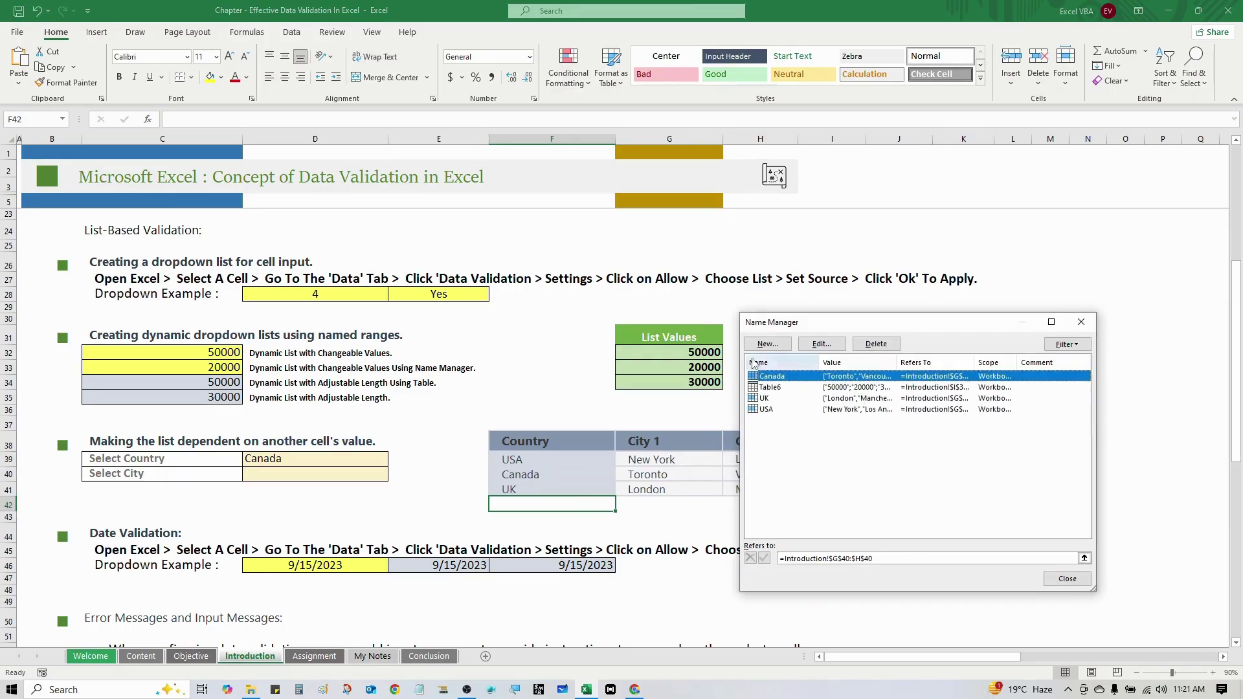
pyautogui.moveTo(809, 330); pyautogui.dragTo(879, 305)
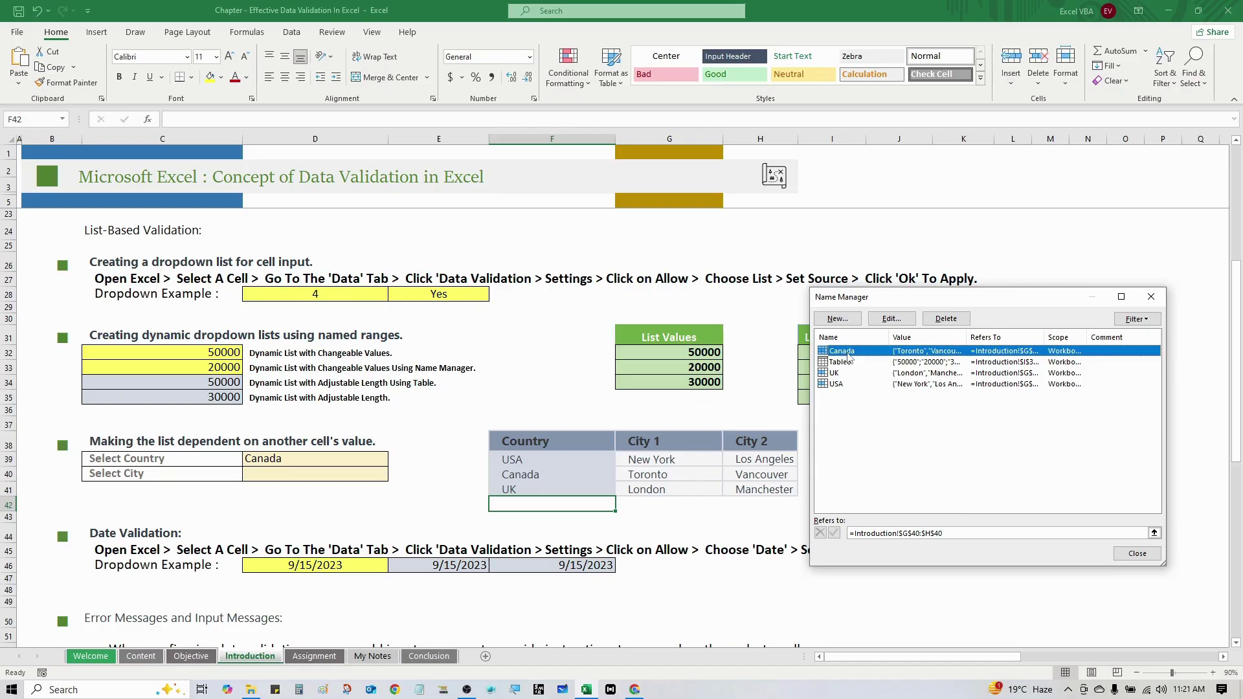
pyautogui.click(835, 374)
pyautogui.click(838, 385)
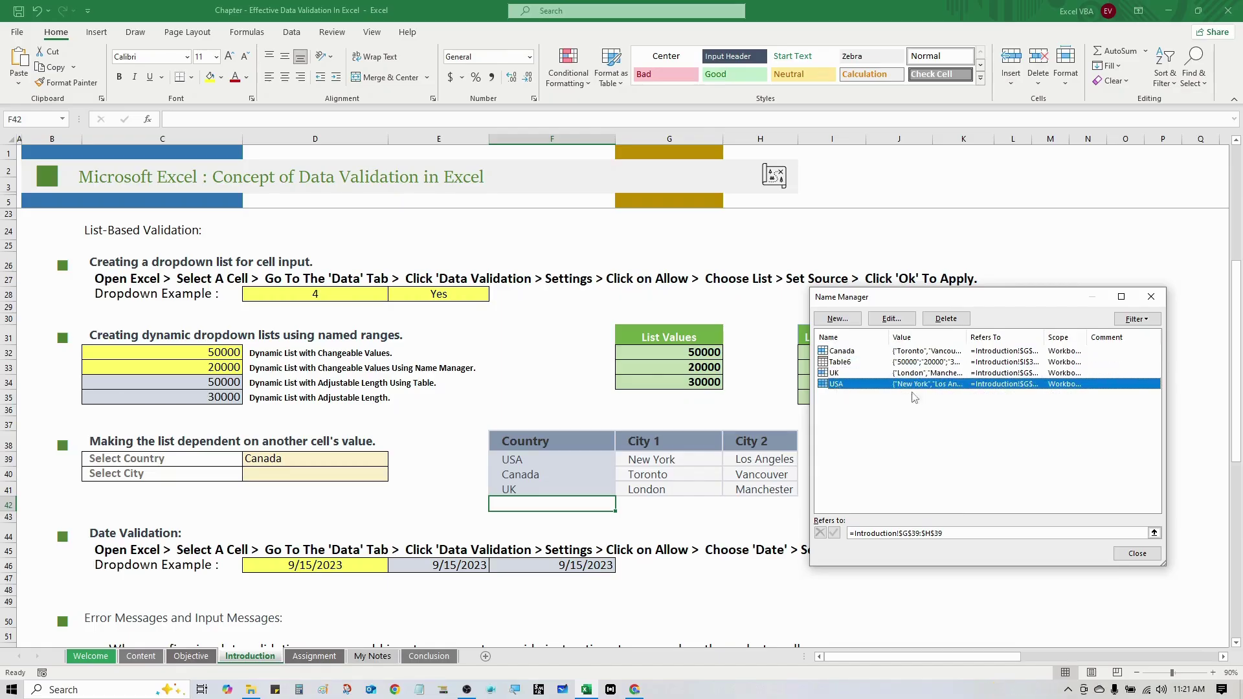
pyautogui.click(1137, 553)
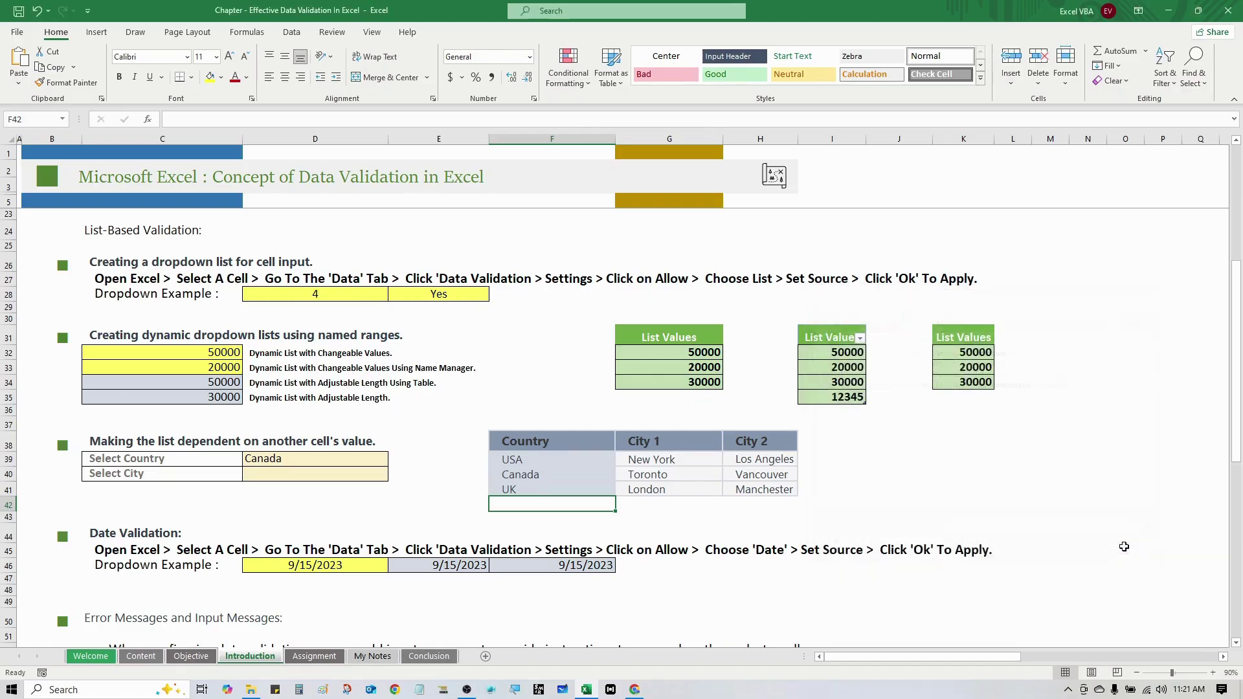
# Add list validation to the Select City cell D40, using an Indirect formula that refers to country cell D39 as its source.
pyautogui.click(361, 475)
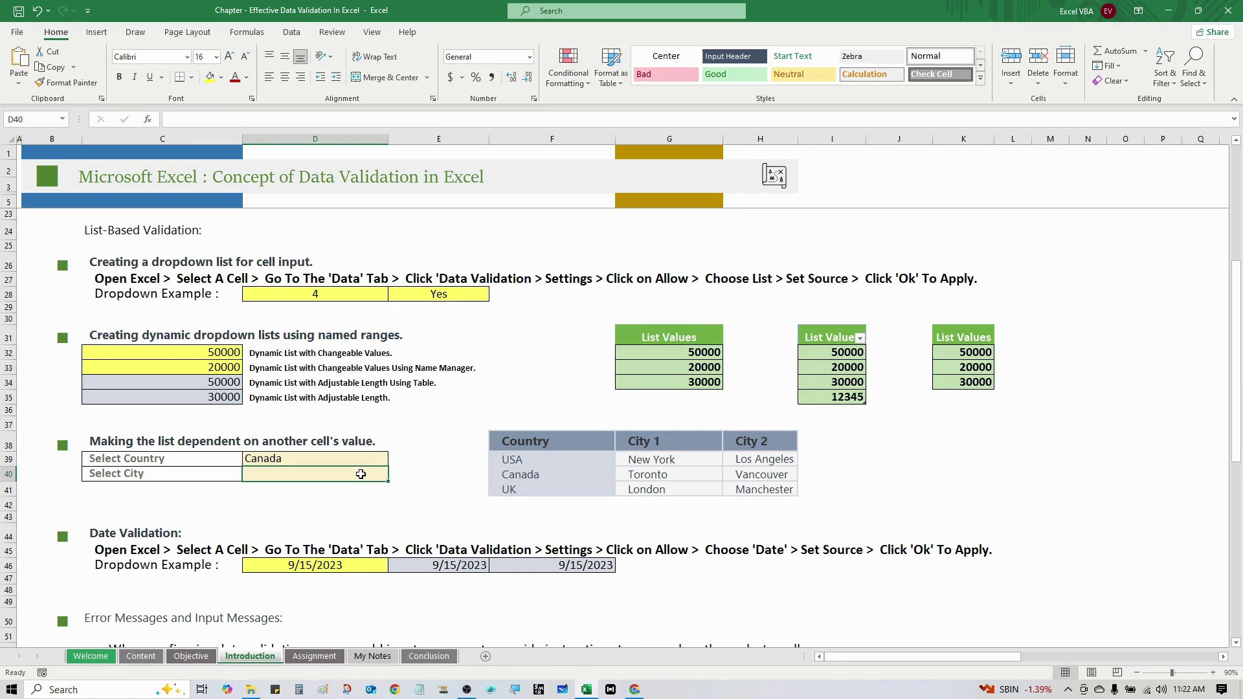
pyautogui.press('alt')
pyautogui.press('d')
pyautogui.press('l')
pyautogui.moveTo(989, 334); pyautogui.dragTo(967, 322)
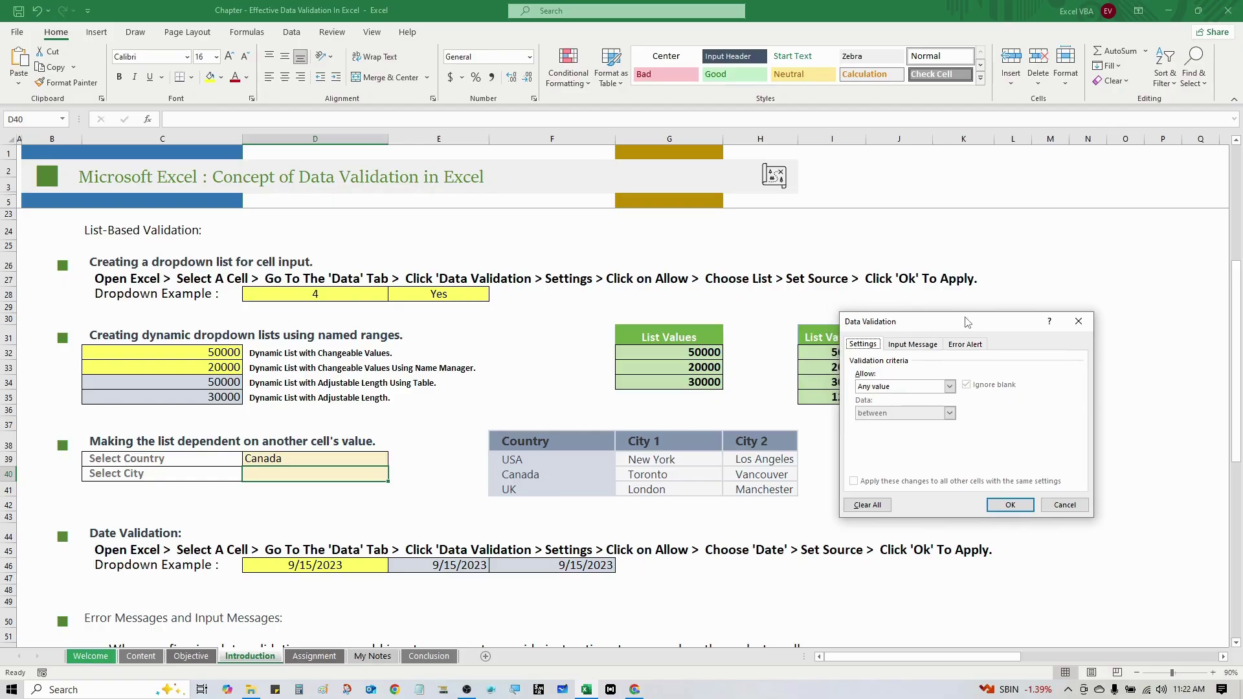
pyautogui.click(949, 387)
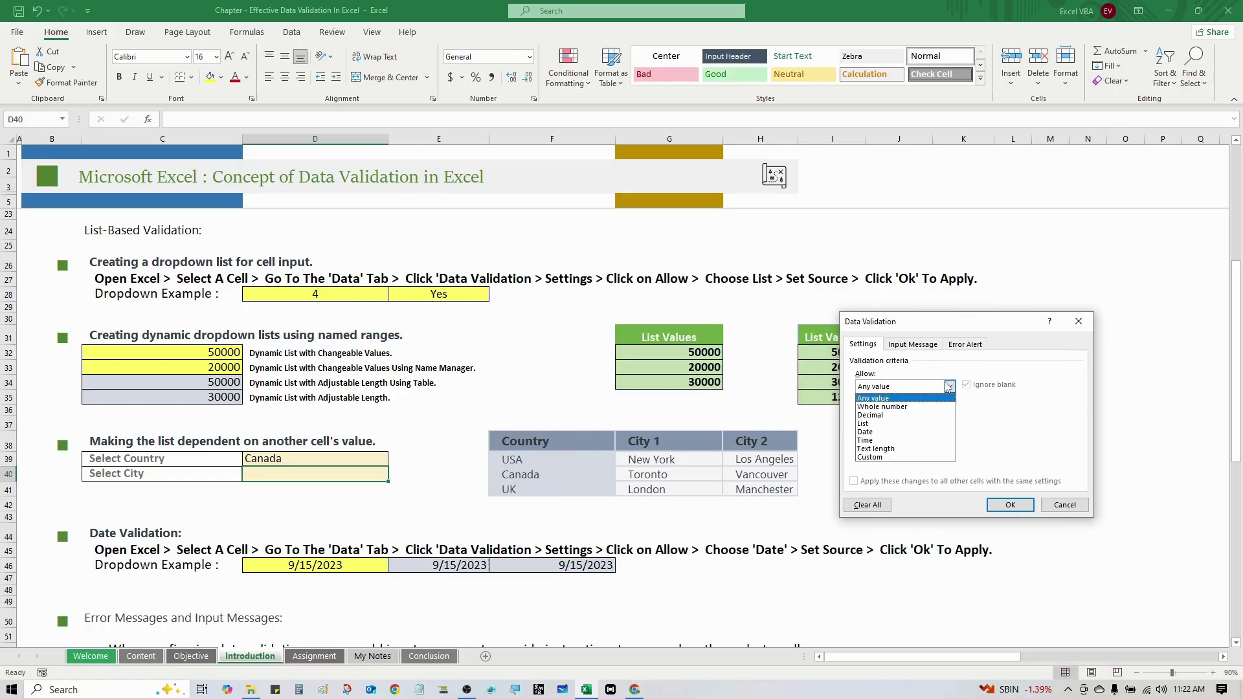
pyautogui.click(890, 425)
pyautogui.click(883, 440)
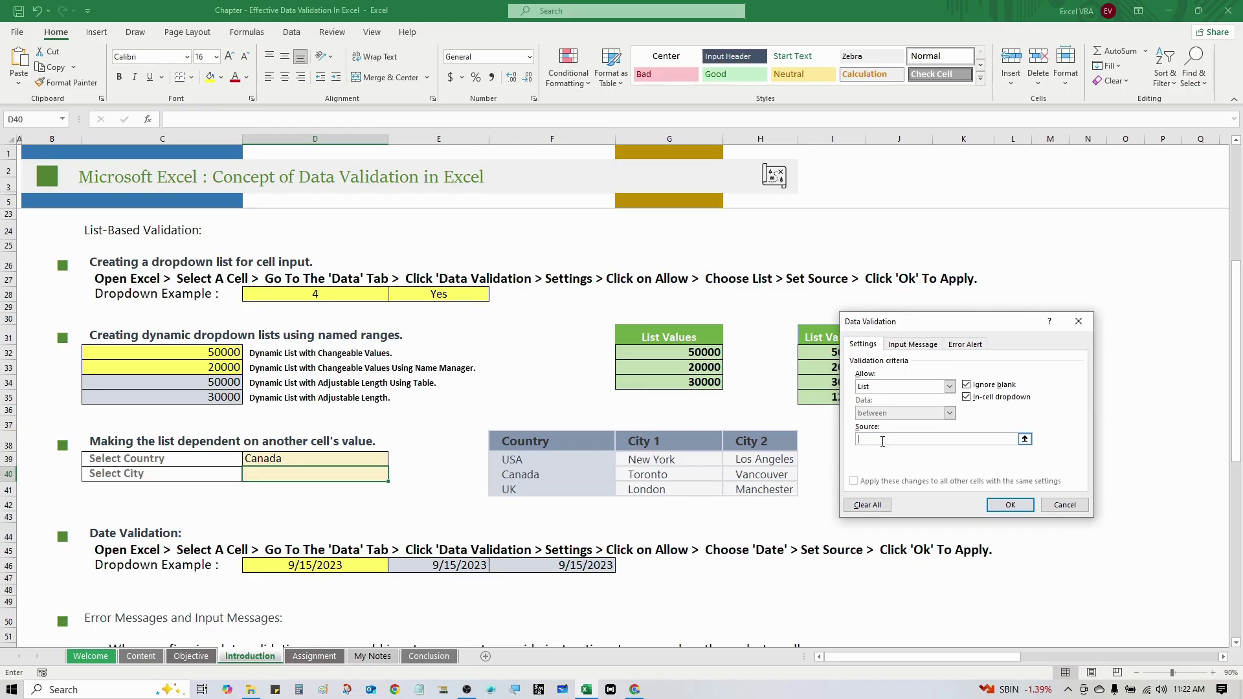
pyautogui.write('=Indirect(')
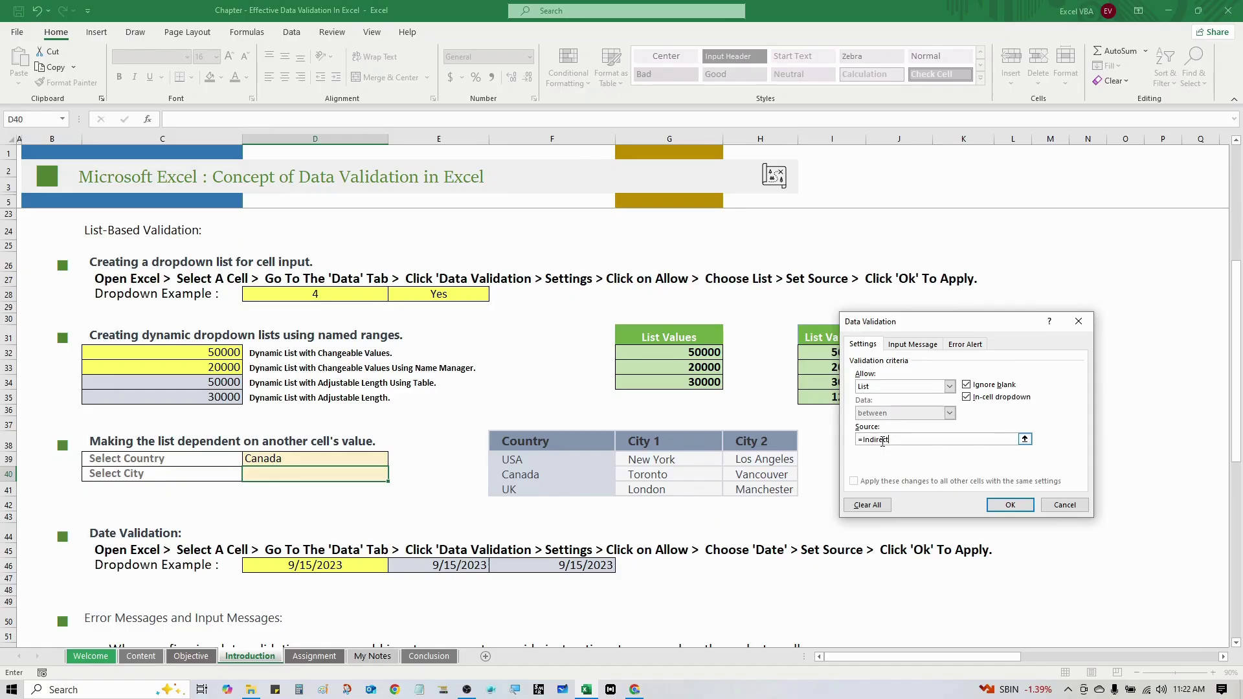
pyautogui.click(292, 459)
pyautogui.write(')')
pyautogui.click(1010, 505)
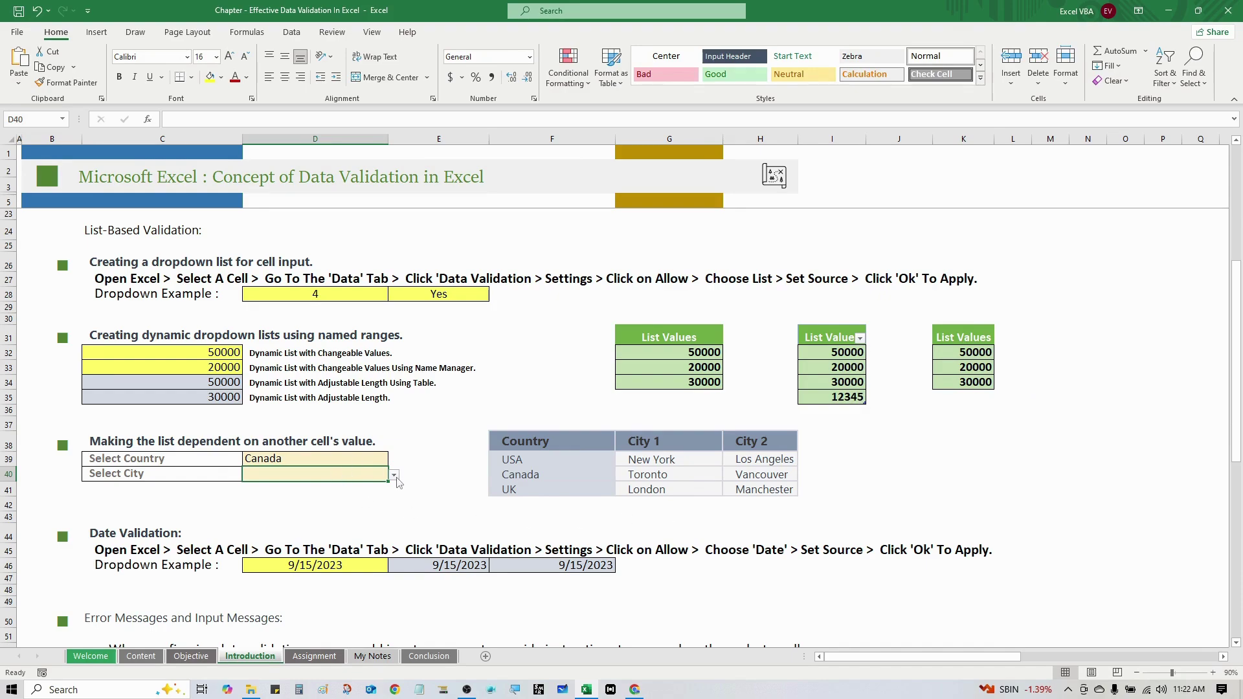
# Check the choices offered by the Select City dropdown while Canada is the selected country.
pyautogui.click(345, 457)
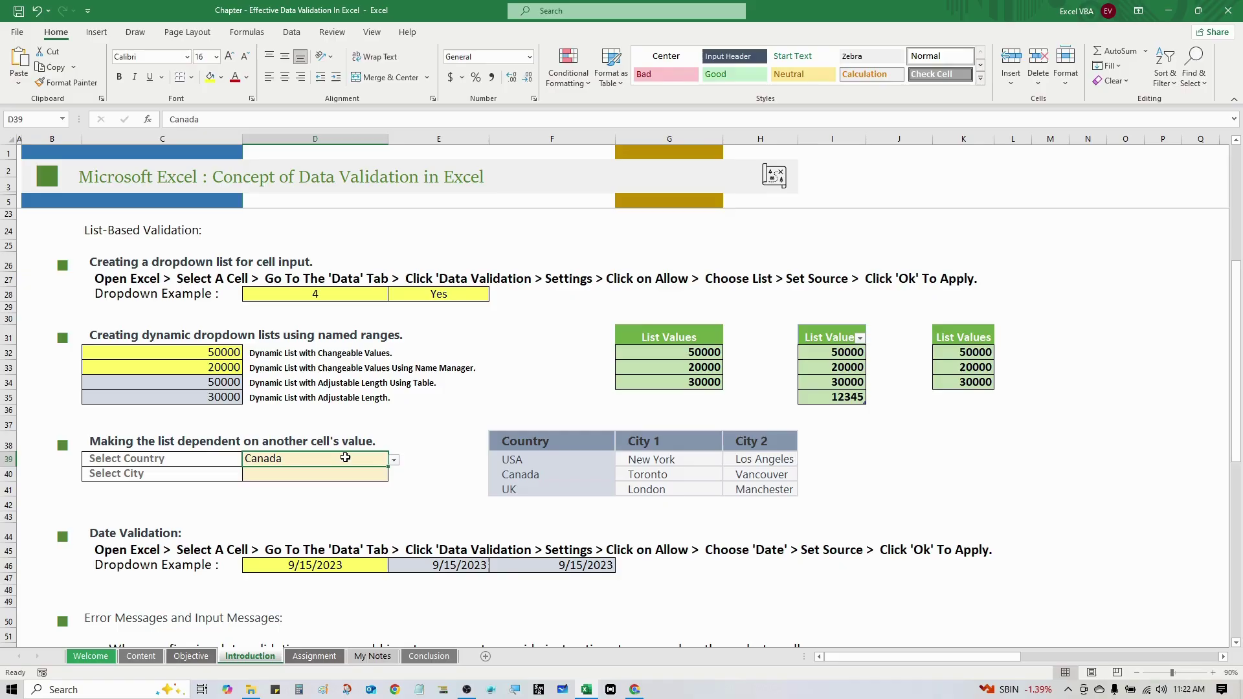
pyautogui.click(342, 470)
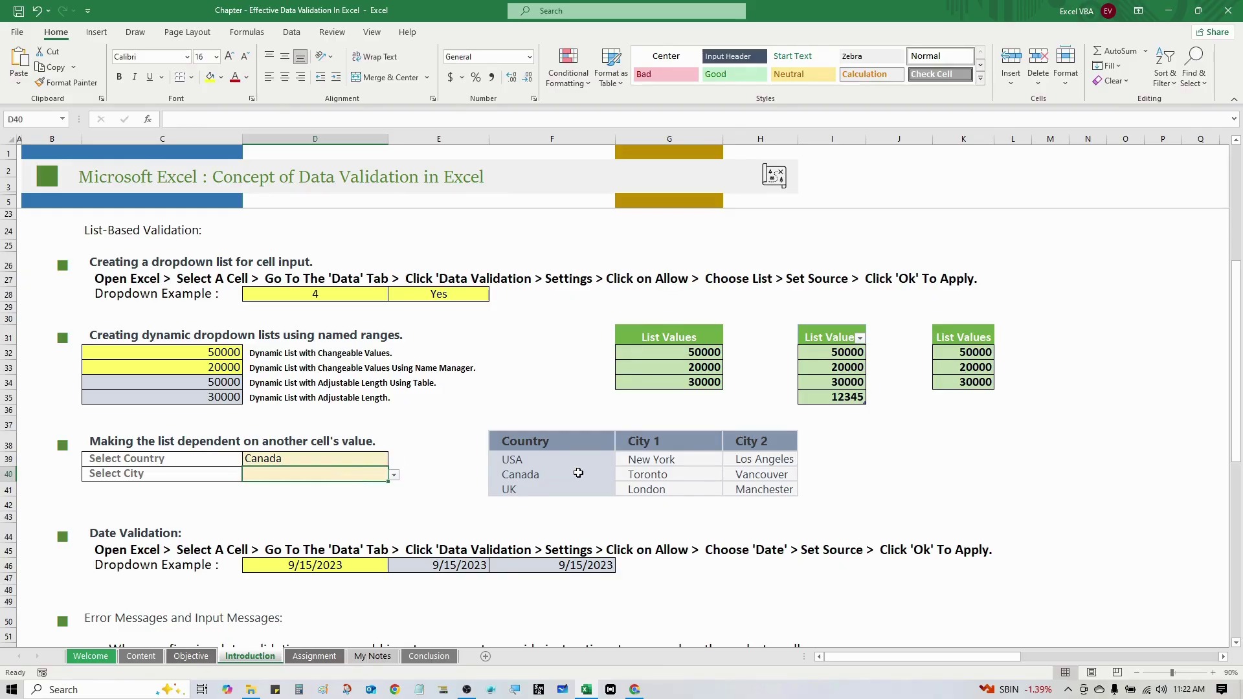
pyautogui.click(394, 475)
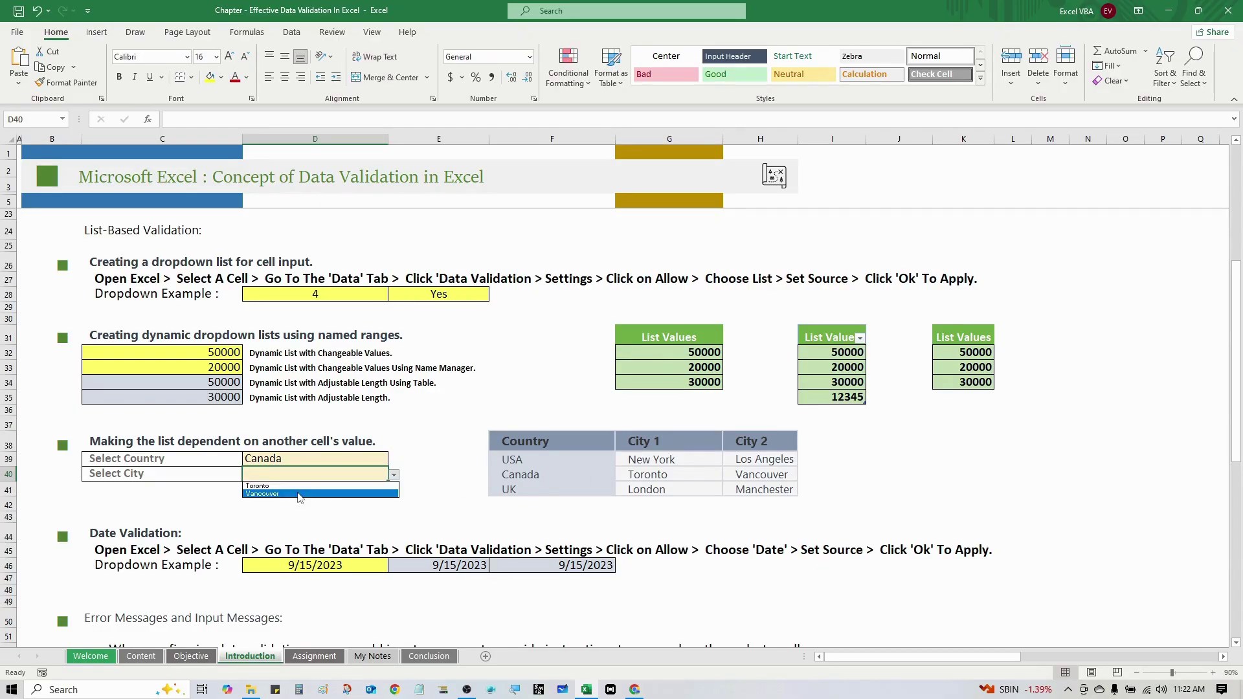
pyautogui.click(299, 495)
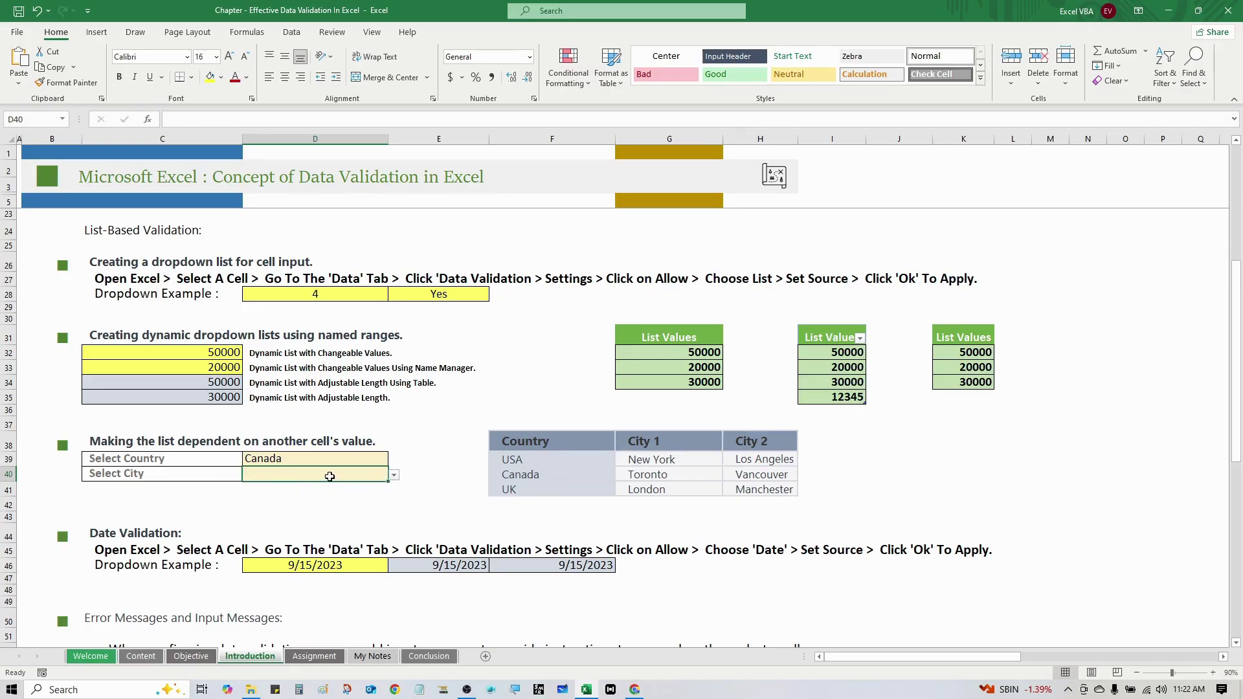
# Switch Select Country to USA and check the choices in the Select City dropdown.
pyautogui.click(345, 462)
pyautogui.click(394, 460)
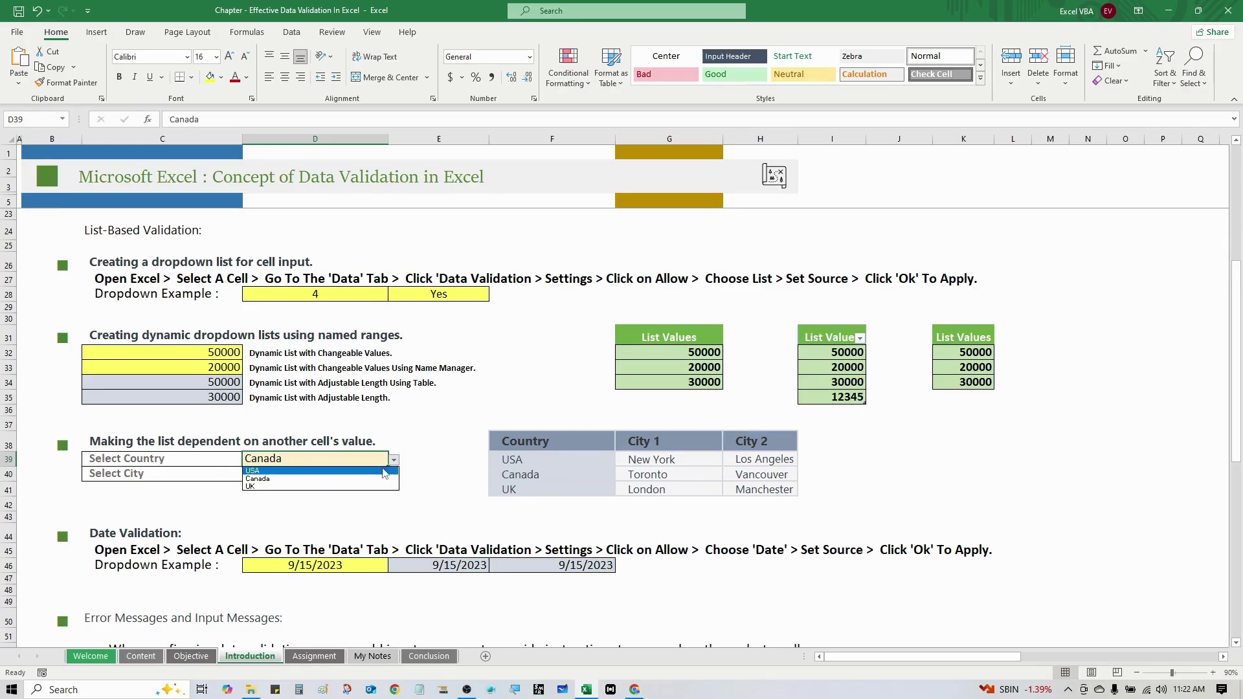
pyautogui.click(385, 471)
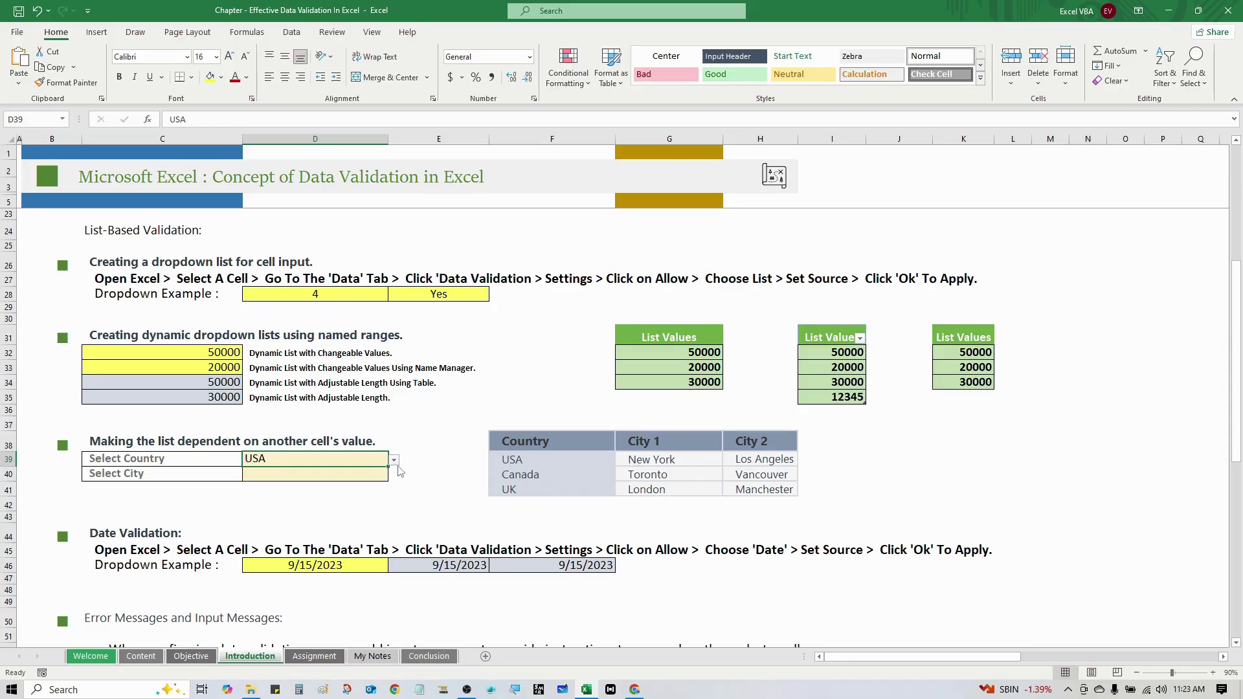
pyautogui.click(350, 476)
pyautogui.click(394, 475)
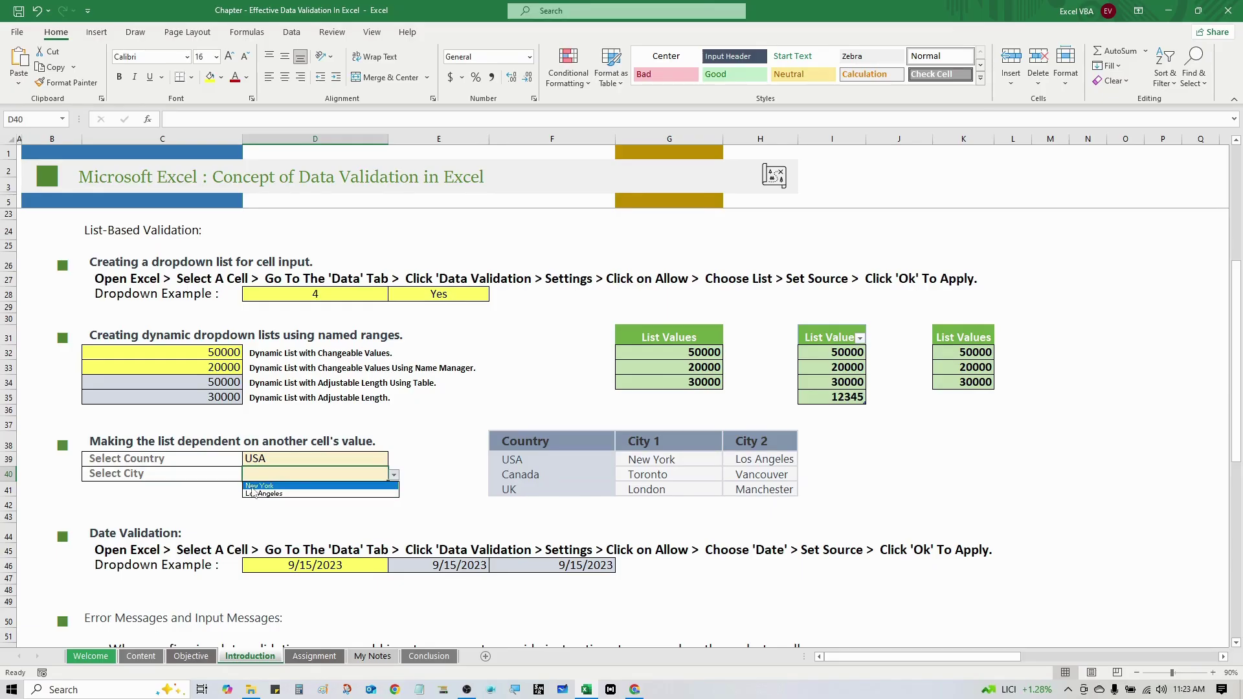
# Choose UK as the country in D39 and Manchester as the city in D40.
pyautogui.click(358, 461)
pyautogui.click(360, 458)
pyautogui.click(393, 459)
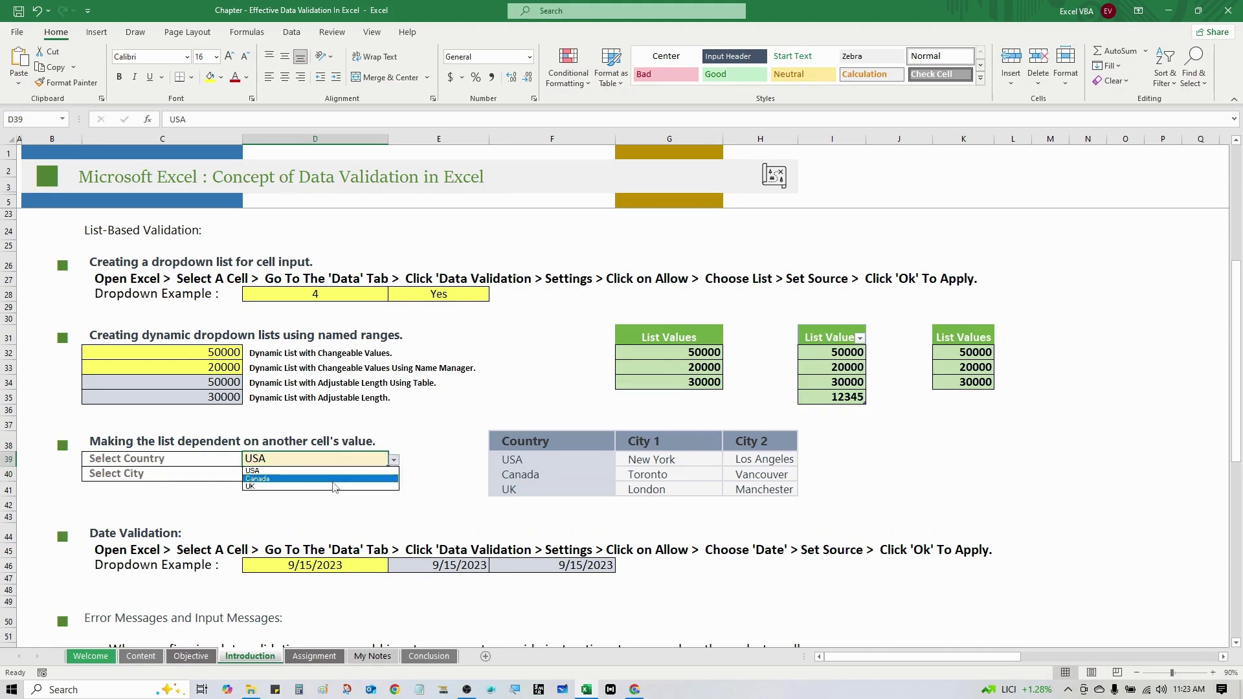
pyautogui.click(334, 488)
pyautogui.click(371, 476)
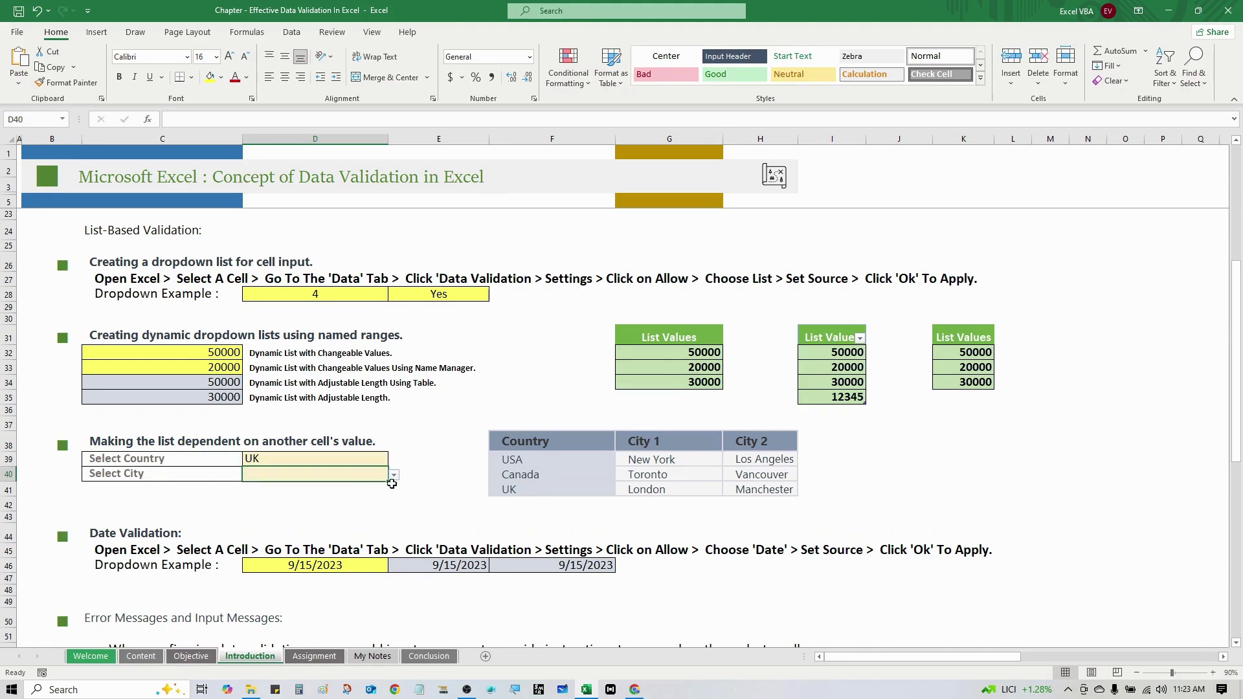
pyautogui.click(395, 476)
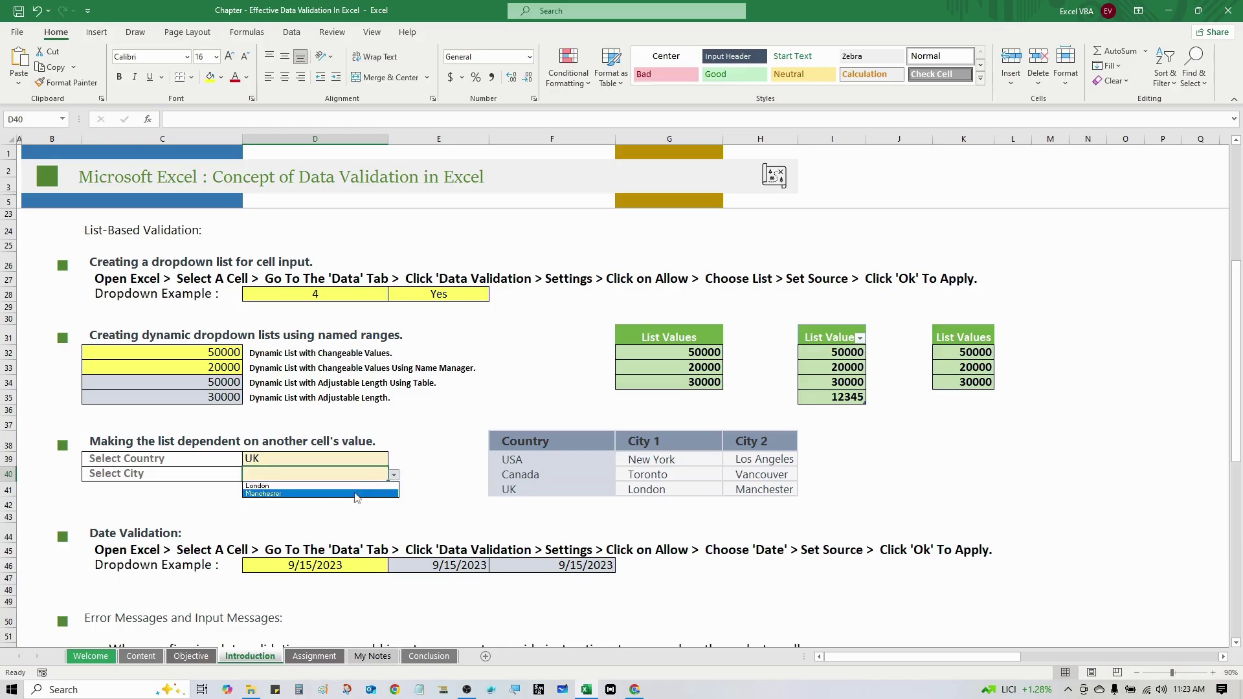
pyautogui.click(362, 474)
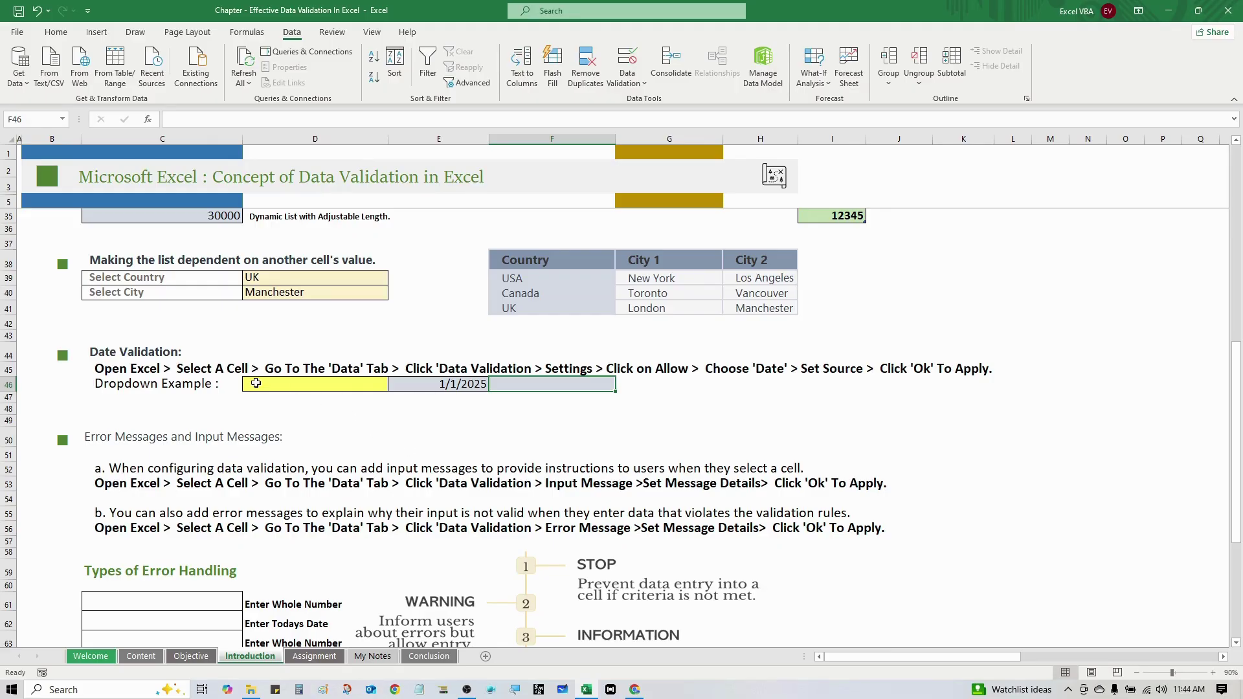
# Review the Date Validation instructions and example cells, and enter =TODAY() in F46 as the end date.
pyautogui.click(256, 397)
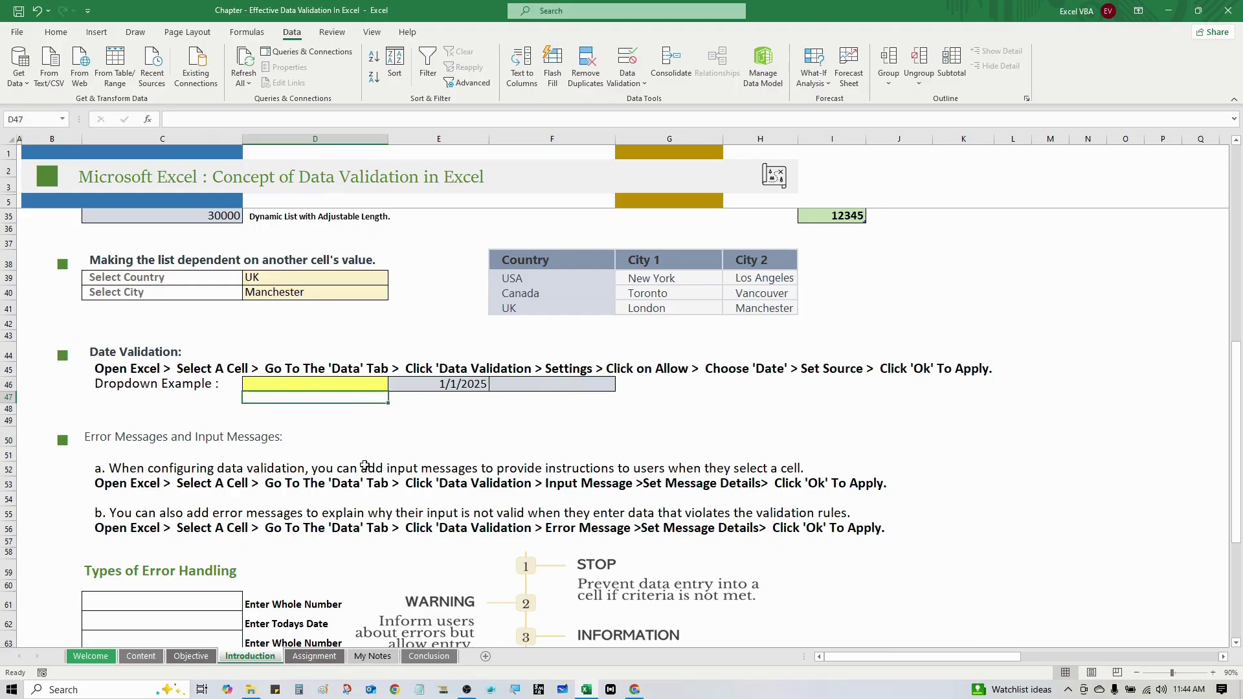
pyautogui.click(191, 372)
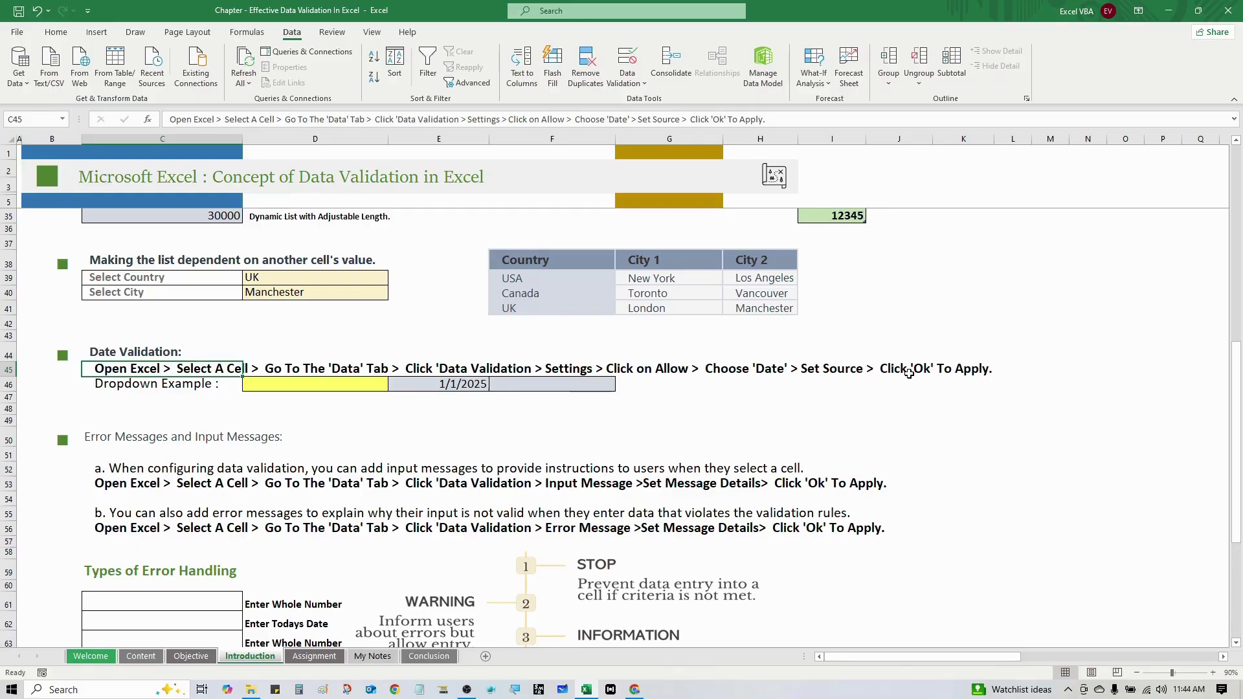
pyautogui.click(316, 386)
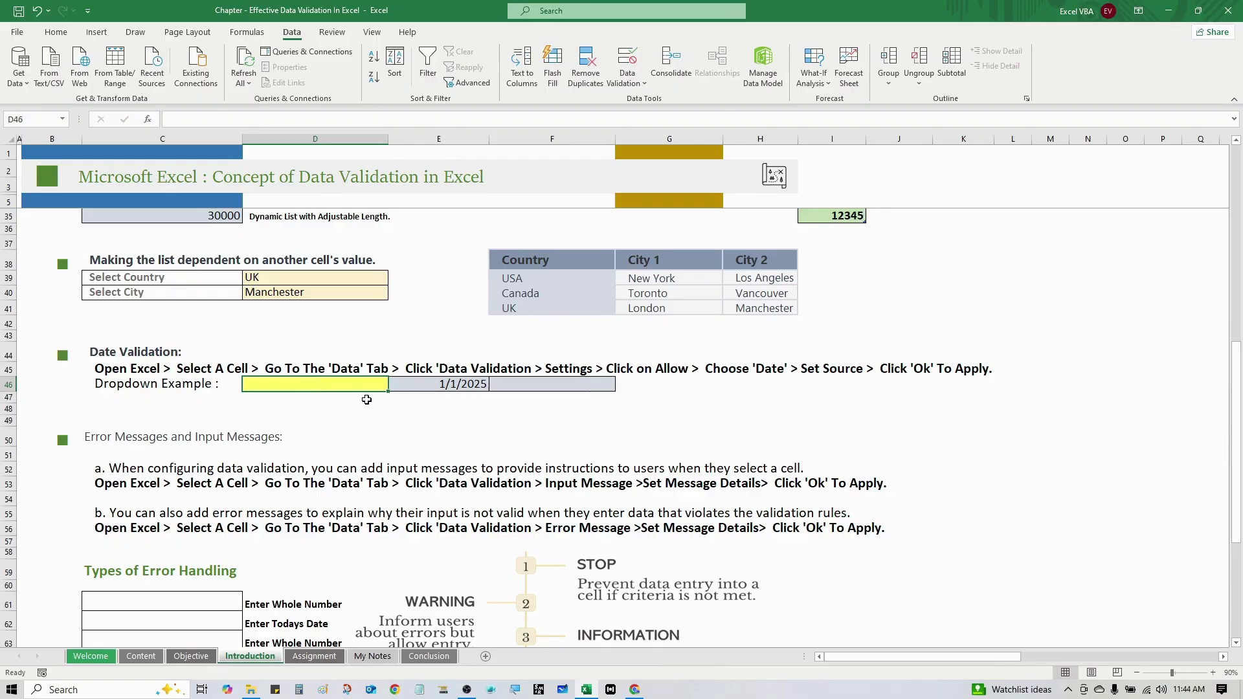
pyautogui.click(446, 386)
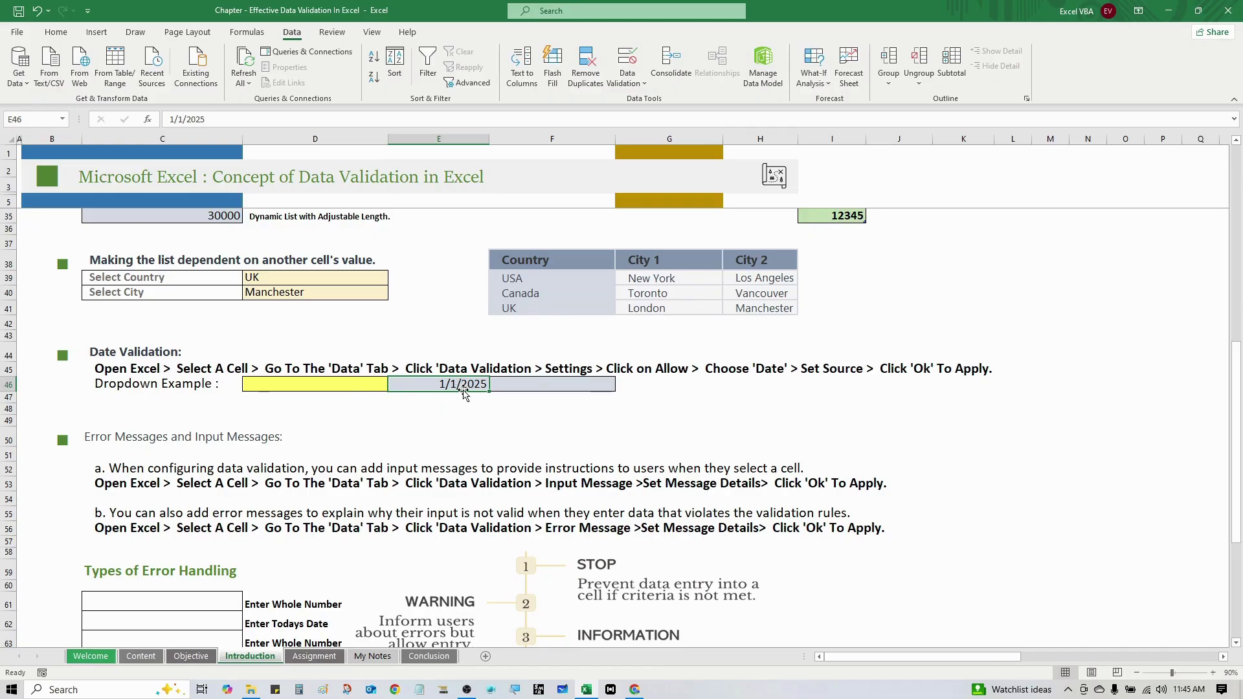
pyautogui.click(533, 386)
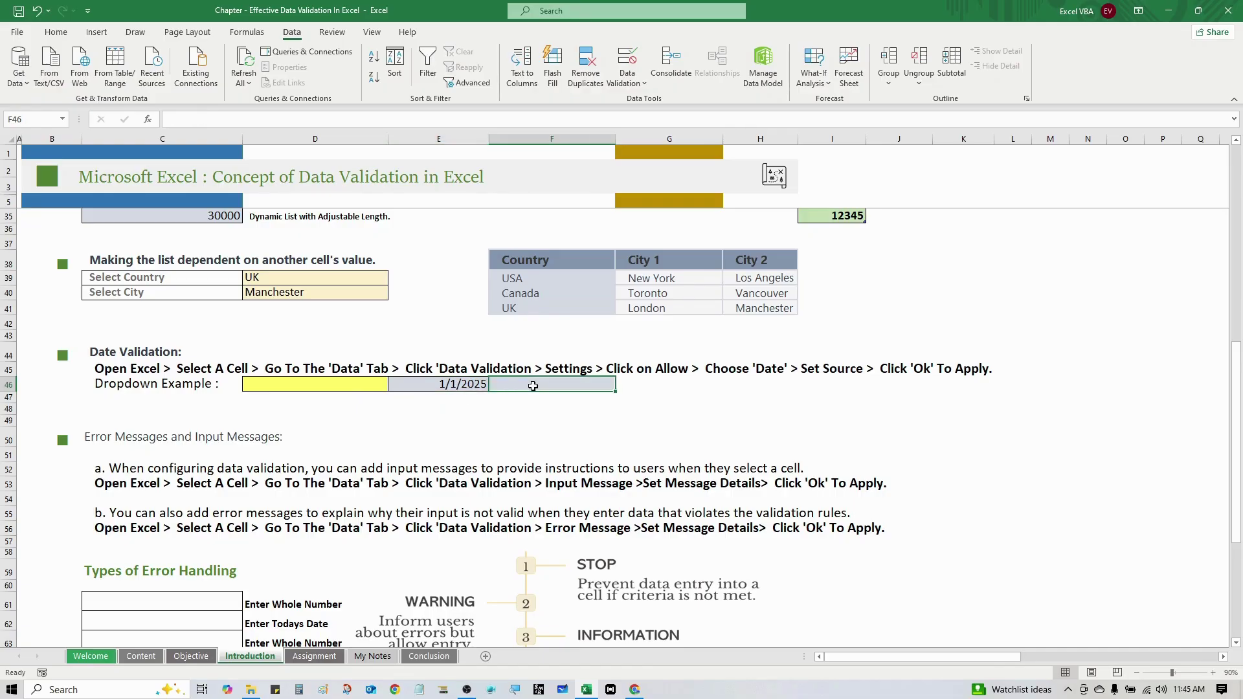
pyautogui.write('=TODAY(')
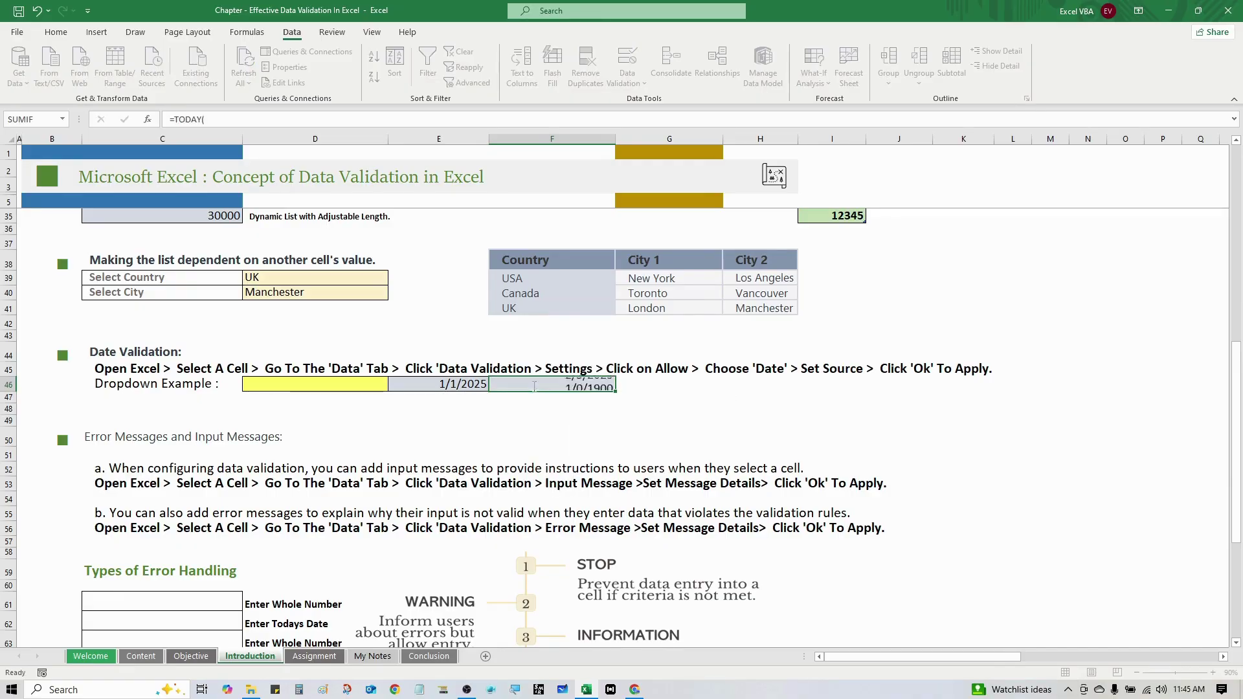
pyautogui.hotkey('ctrl', 'Return')
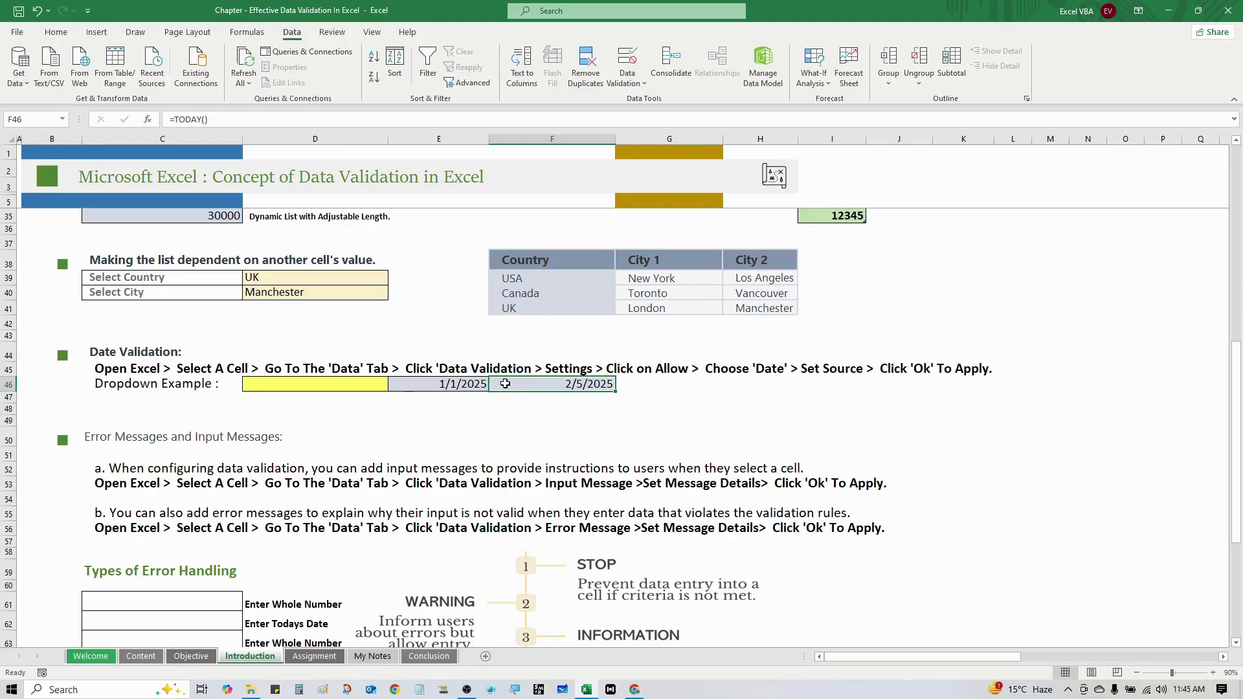
# Set up a data validation rule for the yellow cell D46 that allows only the Date type.
pyautogui.click(338, 381)
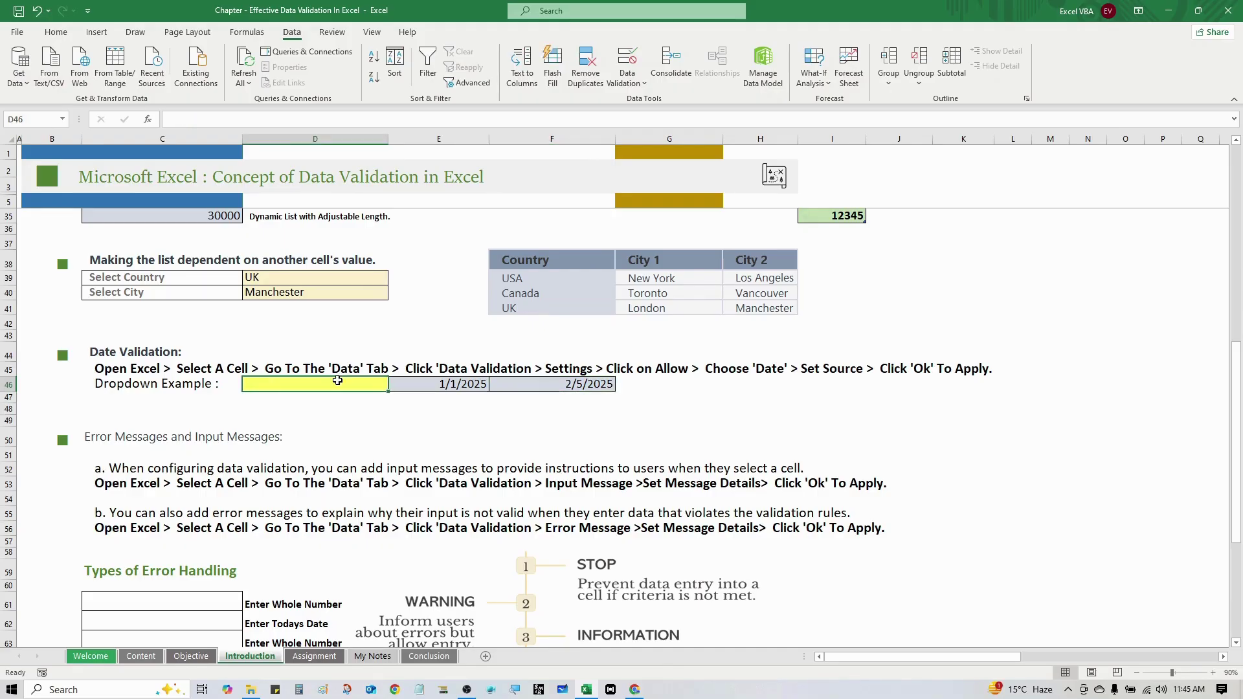
pyautogui.hotkey('alt', 'a')
pyautogui.press('v')
pyautogui.press('v')
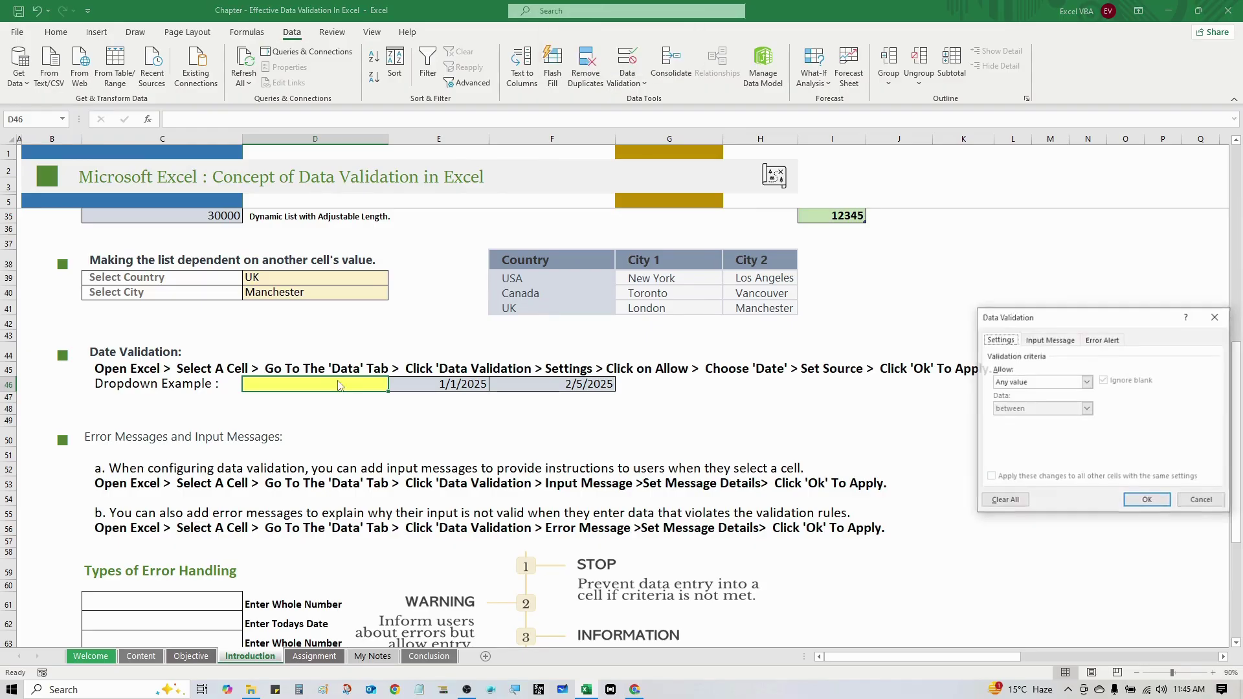
pyautogui.moveTo(1100, 319); pyautogui.dragTo(795, 292)
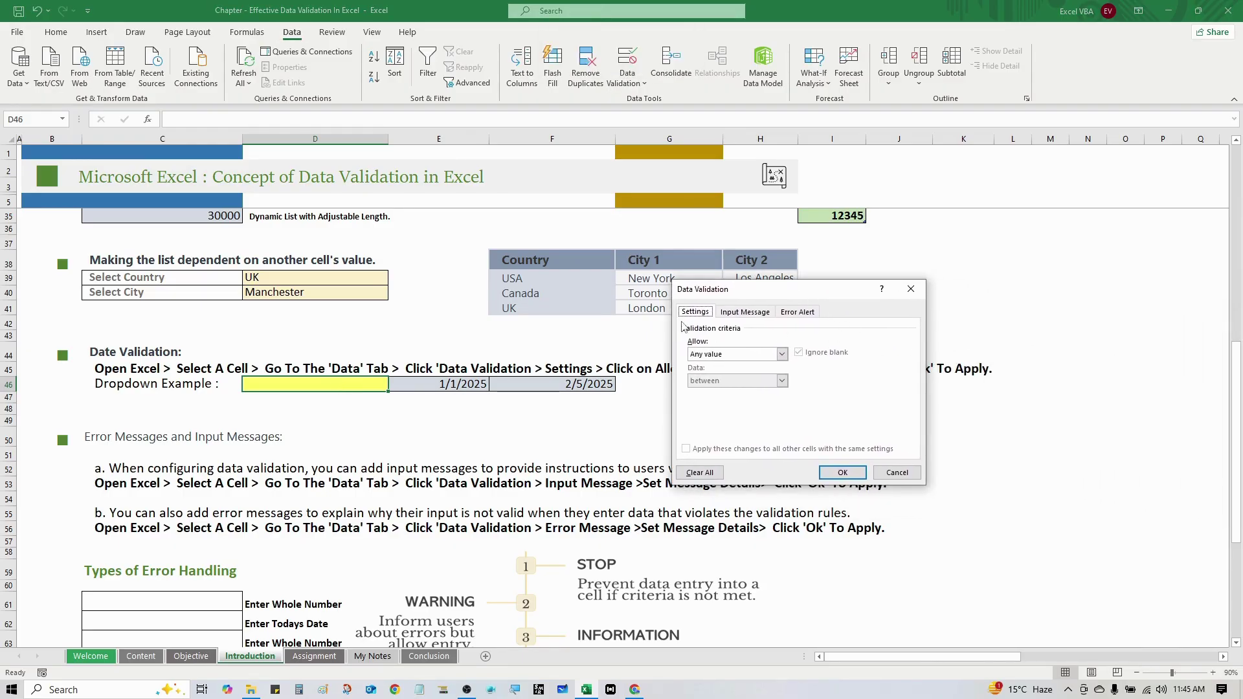
pyautogui.click(723, 354)
pyautogui.click(706, 399)
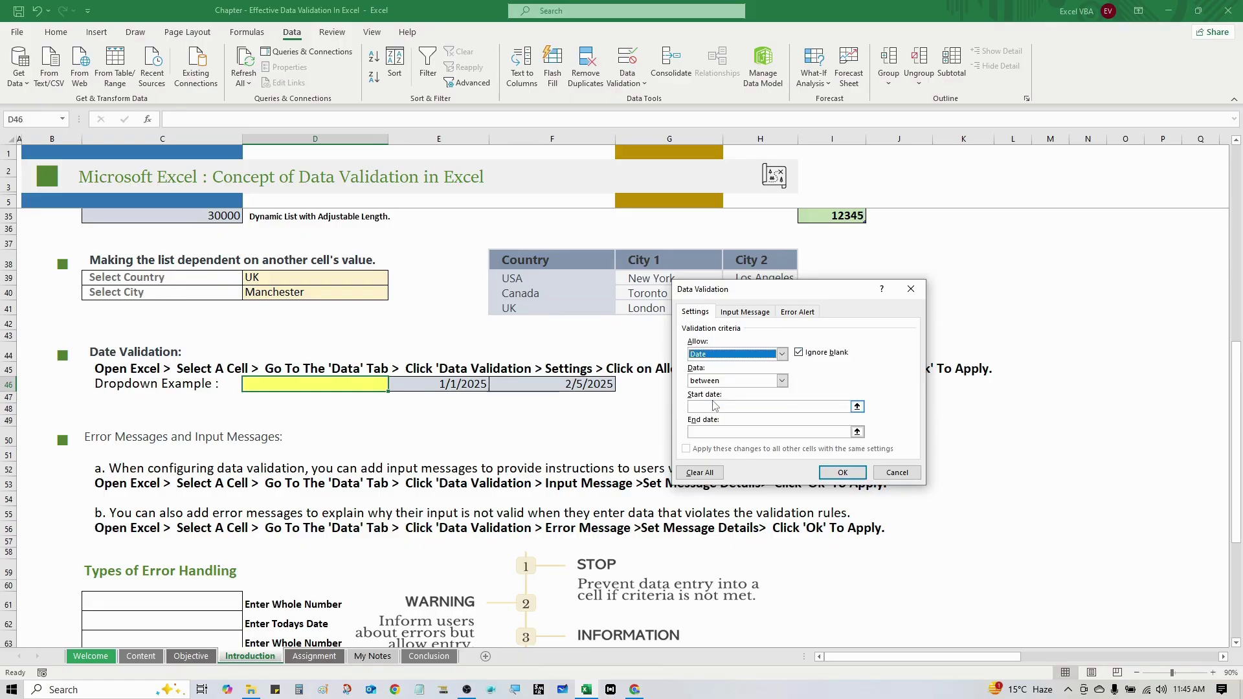
pyautogui.moveTo(752, 295); pyautogui.dragTo(829, 289)
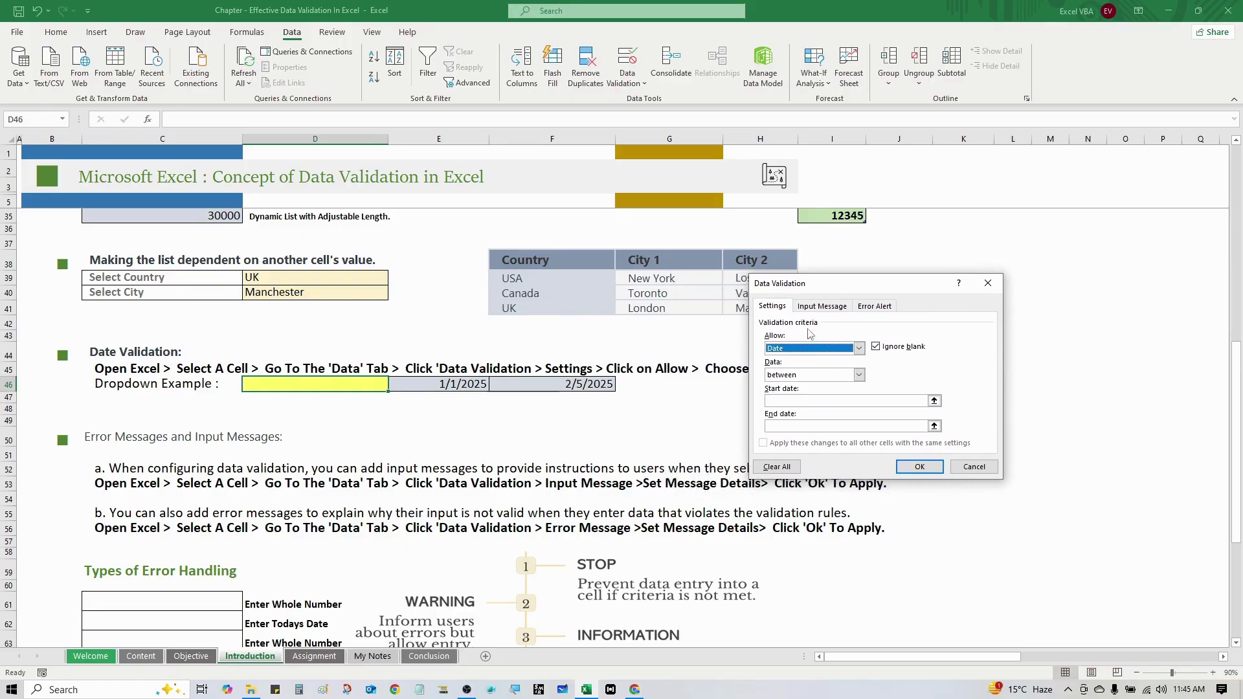
# Limit the date rule to values between the start date in E46 and the end date in F46.
pyautogui.click(793, 379)
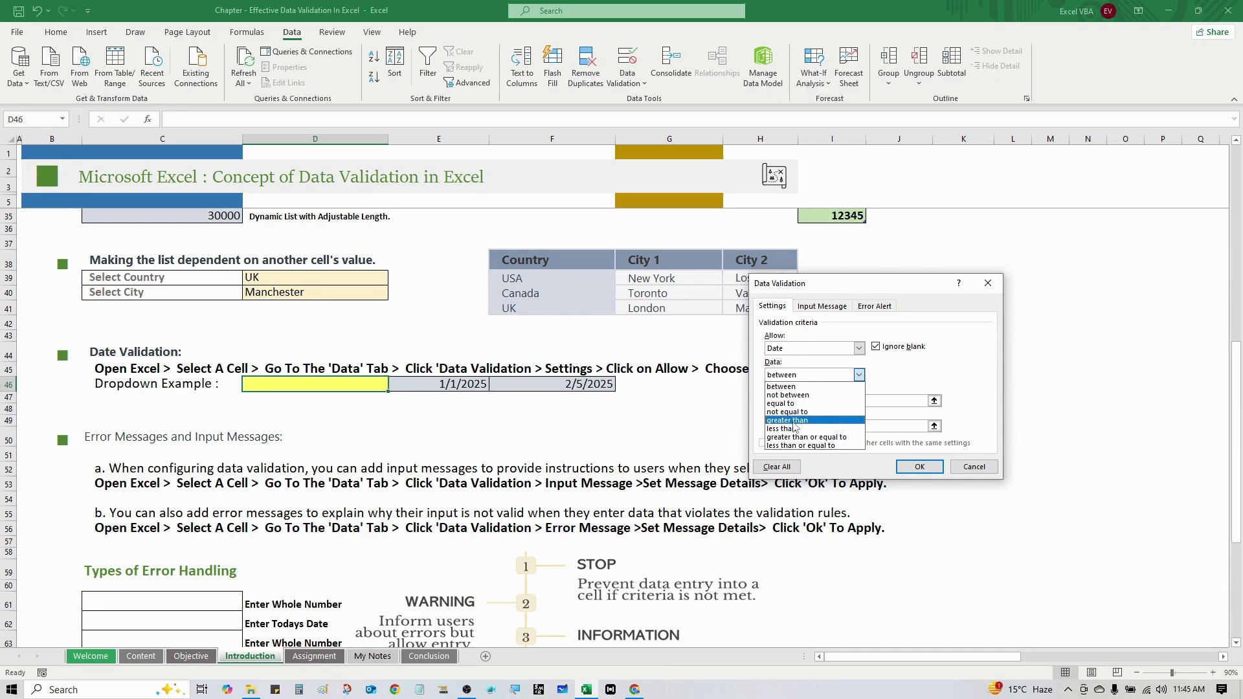
pyautogui.click(790, 388)
pyautogui.click(793, 400)
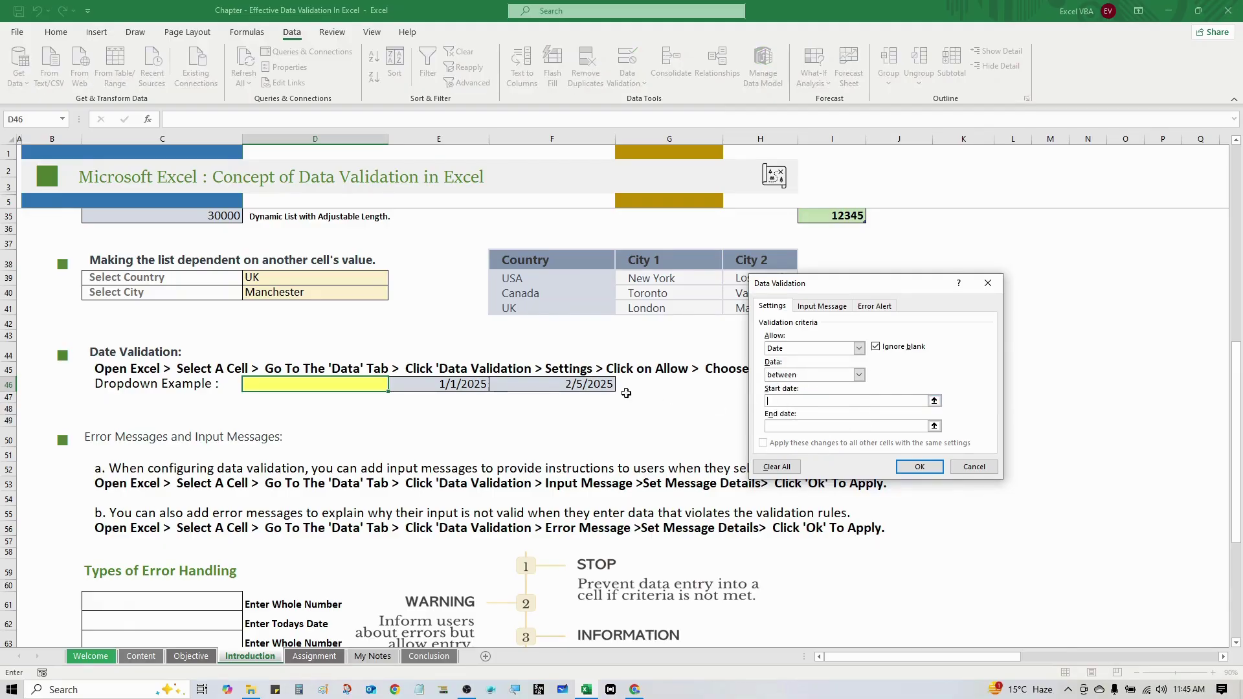
pyautogui.click(464, 383)
pyautogui.click(776, 427)
pyautogui.click(563, 386)
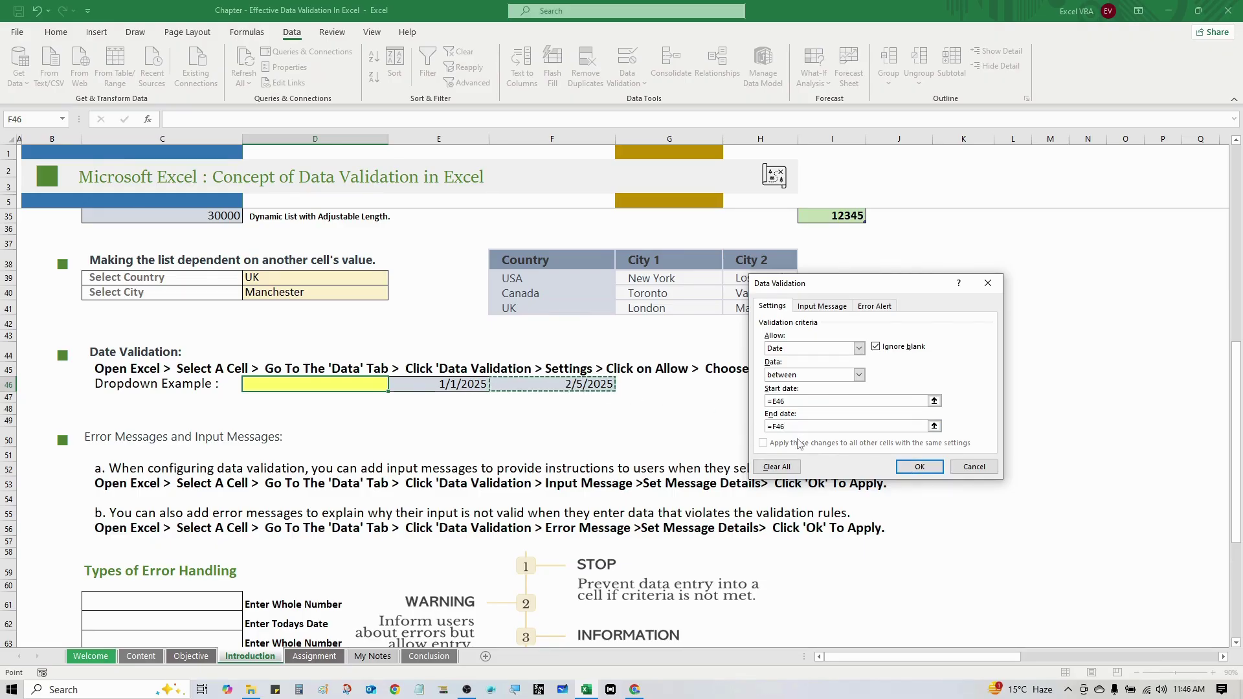
# Add an input message to the D46 rule titled "How to enter data" with the text "Enter any date between 1/1/2025 to Current Date".
pyautogui.click(822, 306)
pyautogui.click(779, 366)
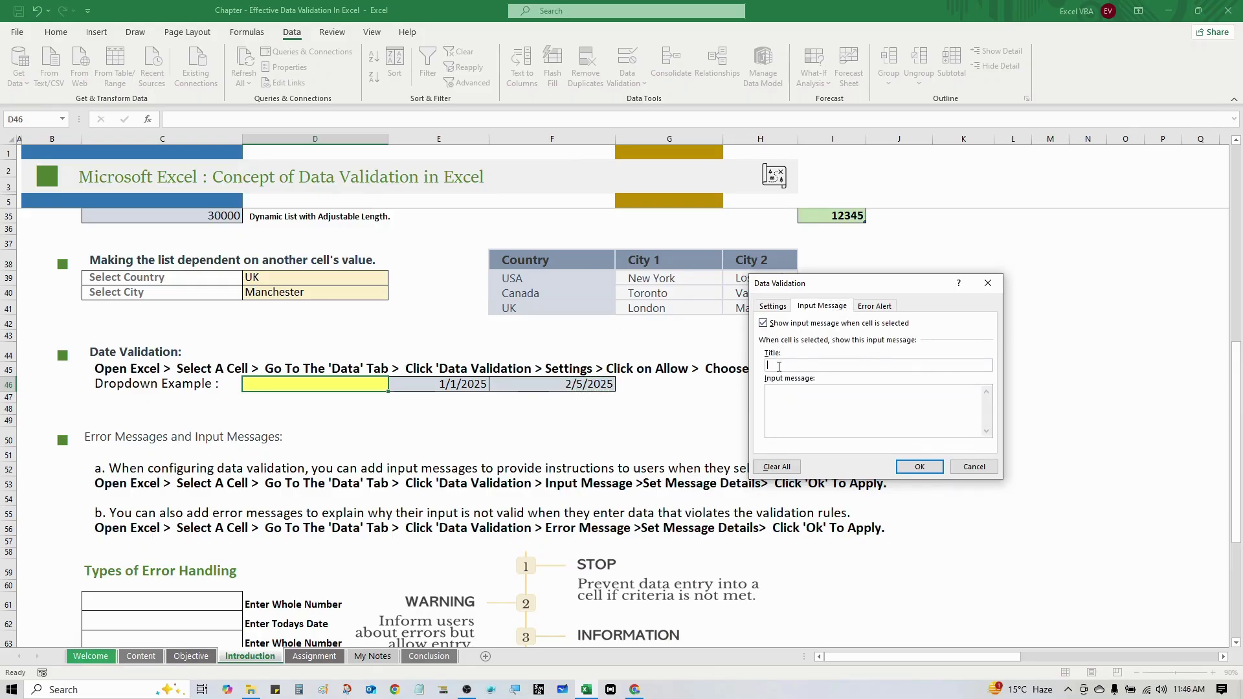
pyautogui.write('How to enter data')
pyautogui.click(854, 404)
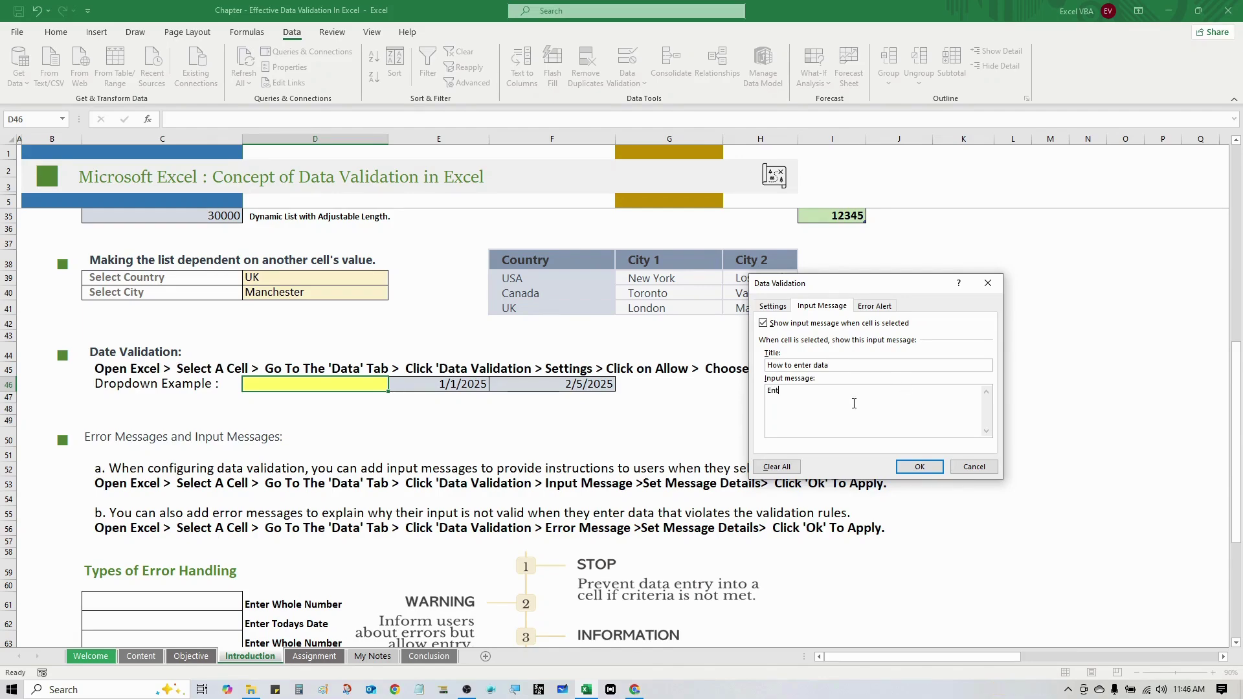
pyautogui.write('Enter any date between')
pyautogui.press('BackSpace')
pyautogui.write('to Current')
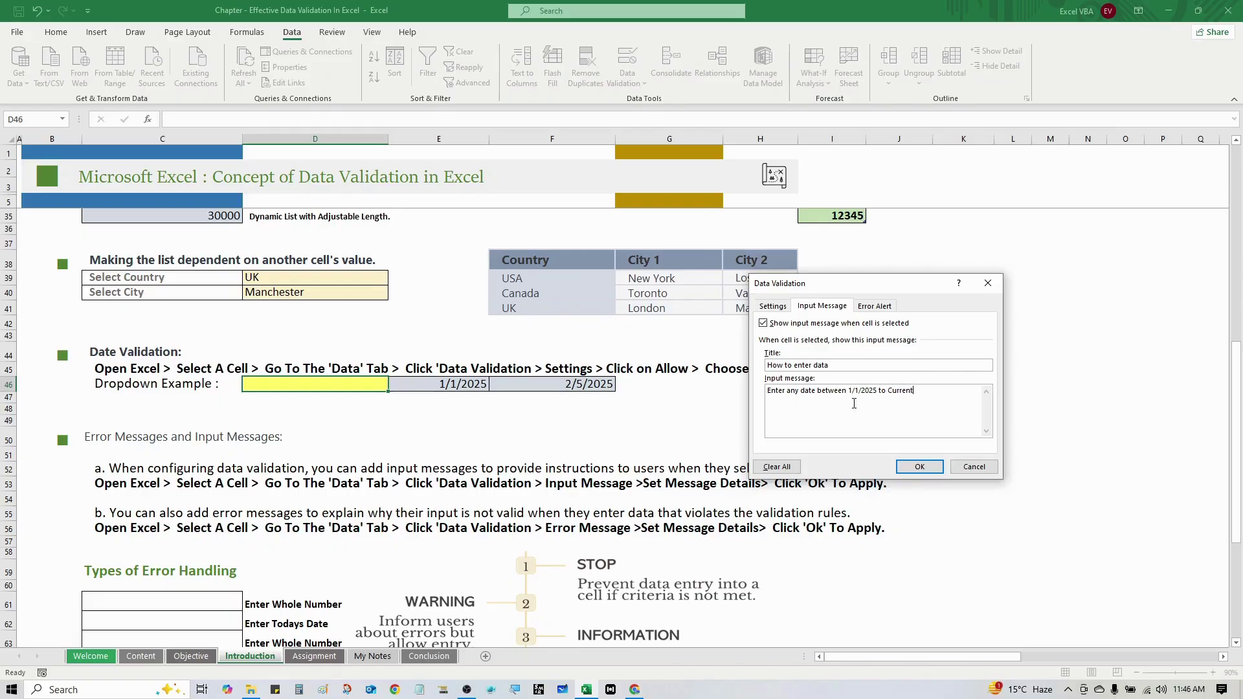
pyautogui.write(' Date')
# Add a Stop error alert titled "Error manager" with the message "You have not entered a vaild date", and apply the validation to D46.
pyautogui.click(875, 306)
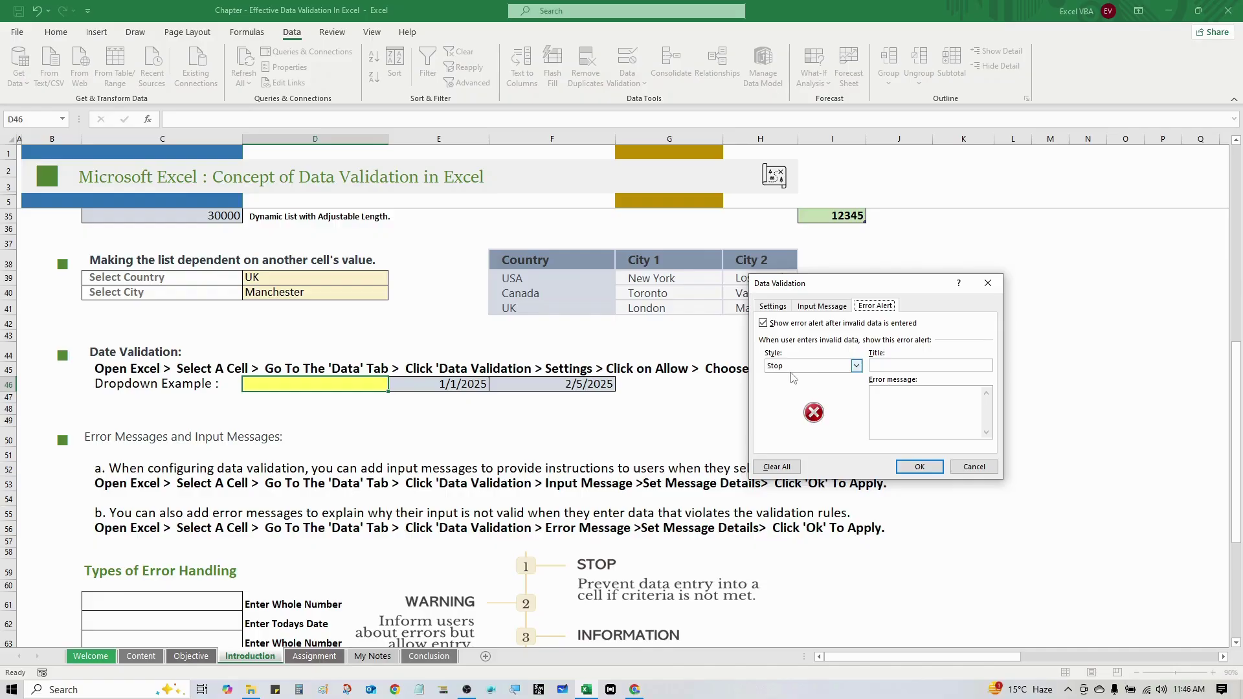
pyautogui.click(881, 365)
pyautogui.write('Errormanager')
pyautogui.click(892, 365)
pyautogui.click(898, 410)
pyautogui.write('You have no')
pyautogui.write('t entered a vaild date')
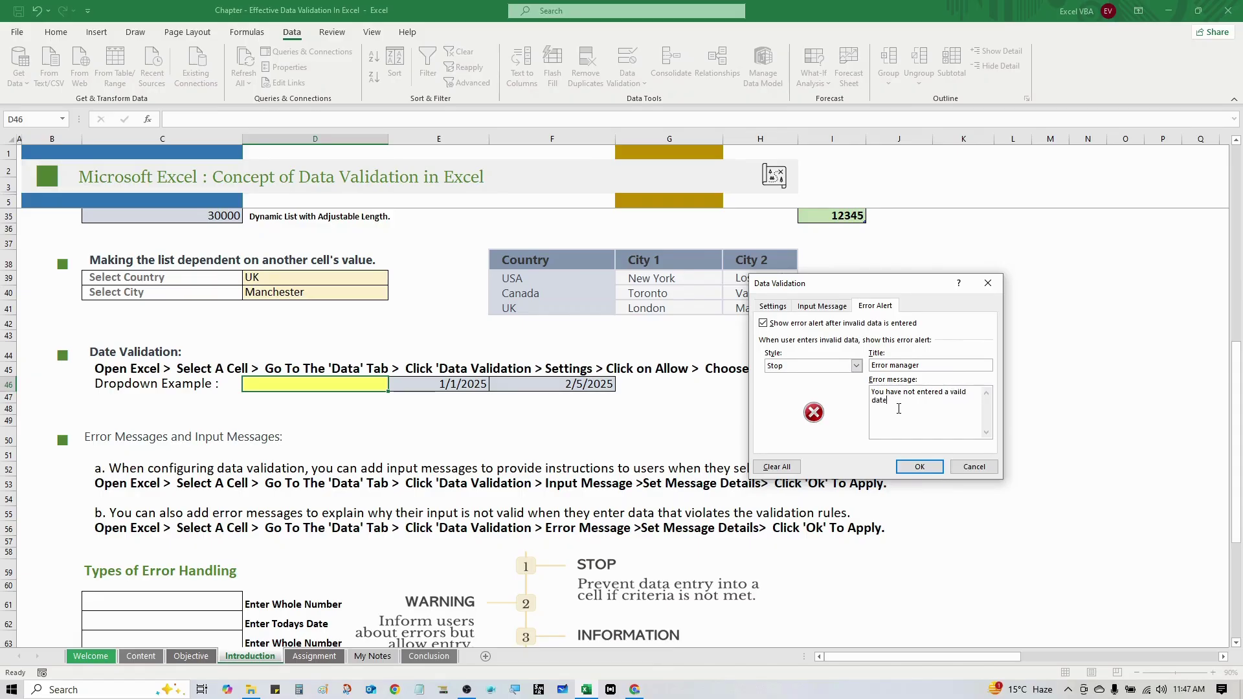
pyautogui.click(918, 467)
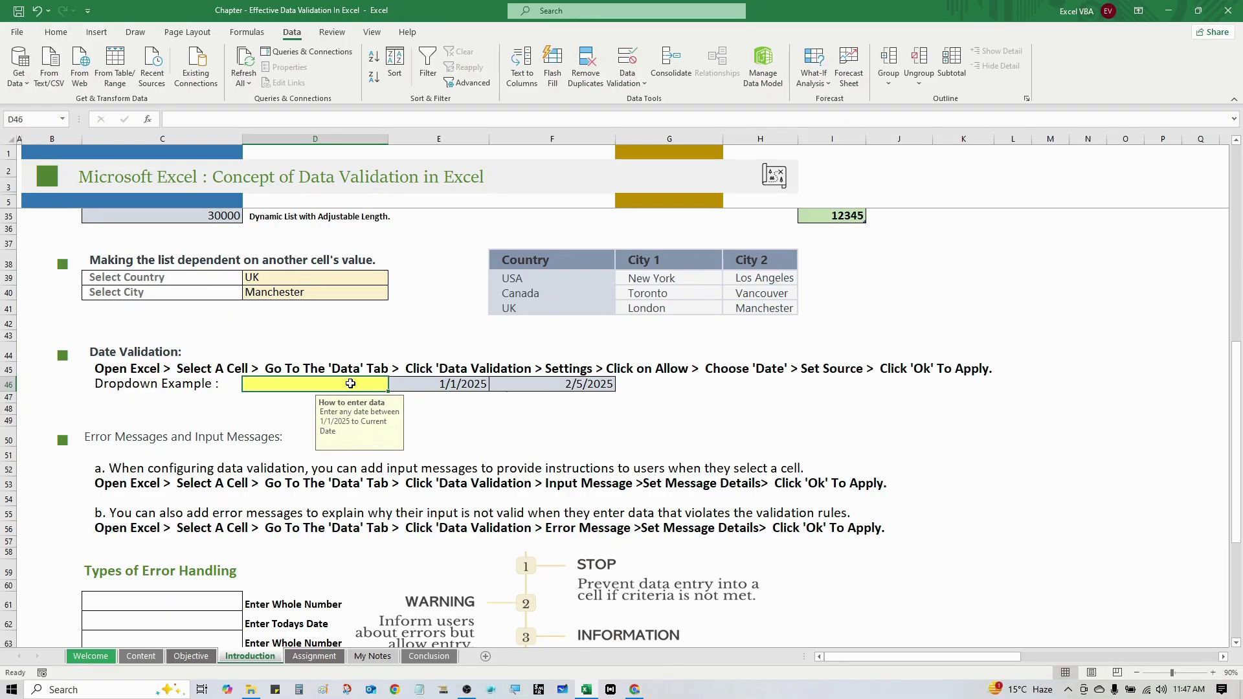
# Enter the date 2/5/2025 in the validated cell D46.
pyautogui.write('2/5/2025')
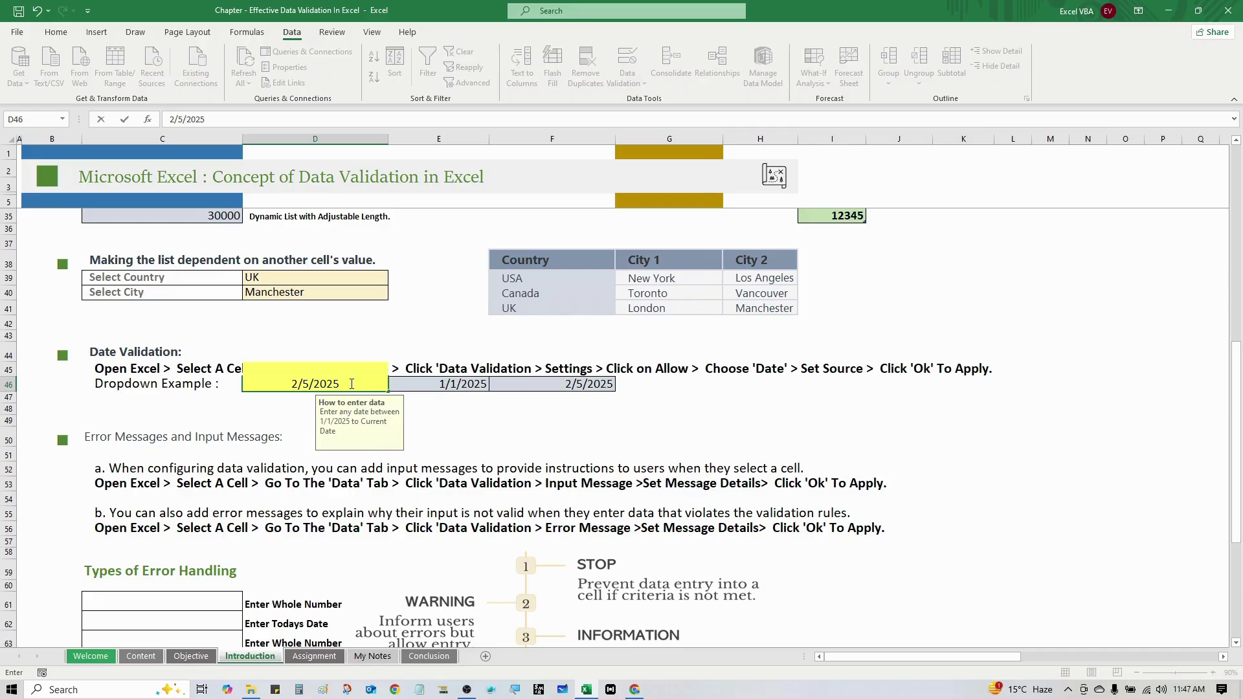
pyautogui.press('Return')
# Try to change the date in D46 to 3/5/2025 to test the error alert.
pyautogui.click(350, 384)
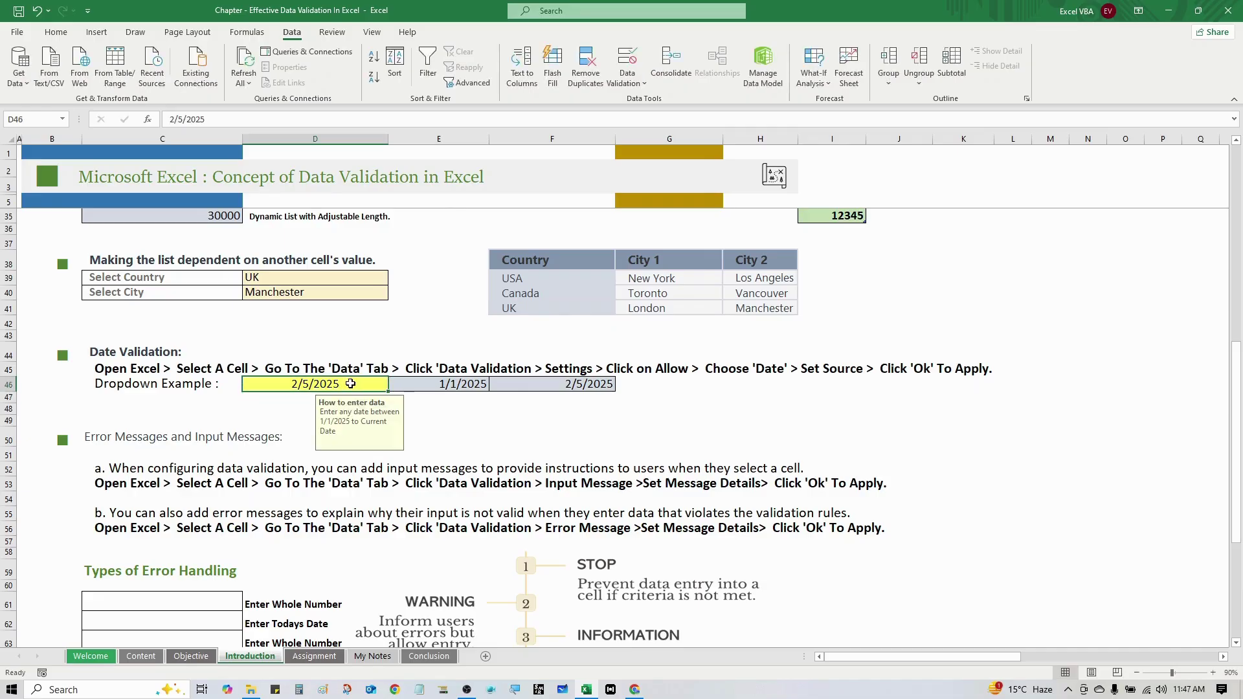
pyautogui.doubleClick(350, 383)
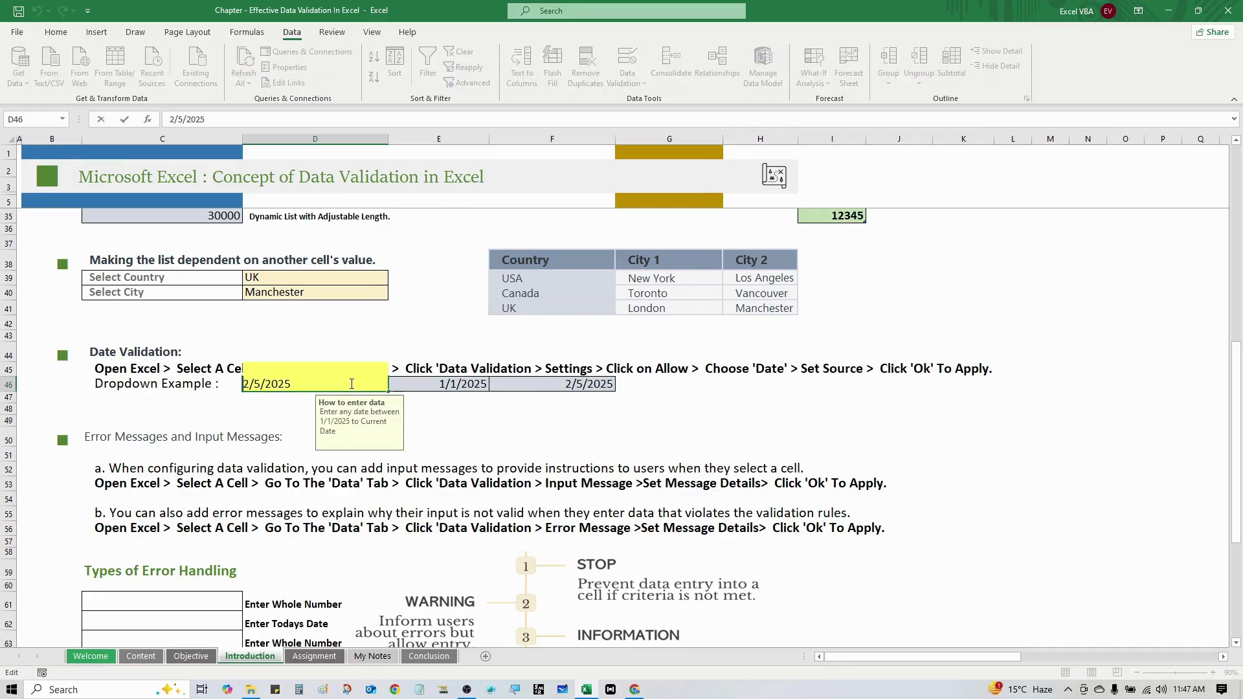
pyautogui.hotkey('shift', 'Left')
pyautogui.write('3')
pyautogui.press('Return')
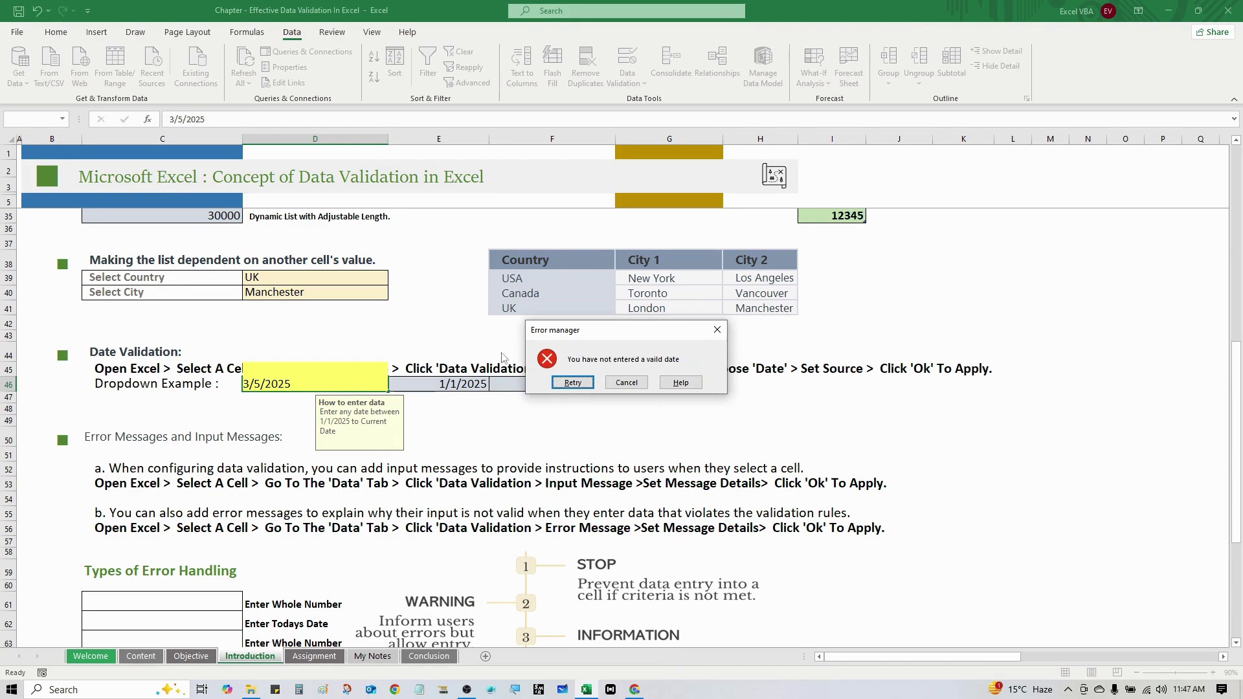
pyautogui.moveTo(606, 336); pyautogui.dragTo(597, 342)
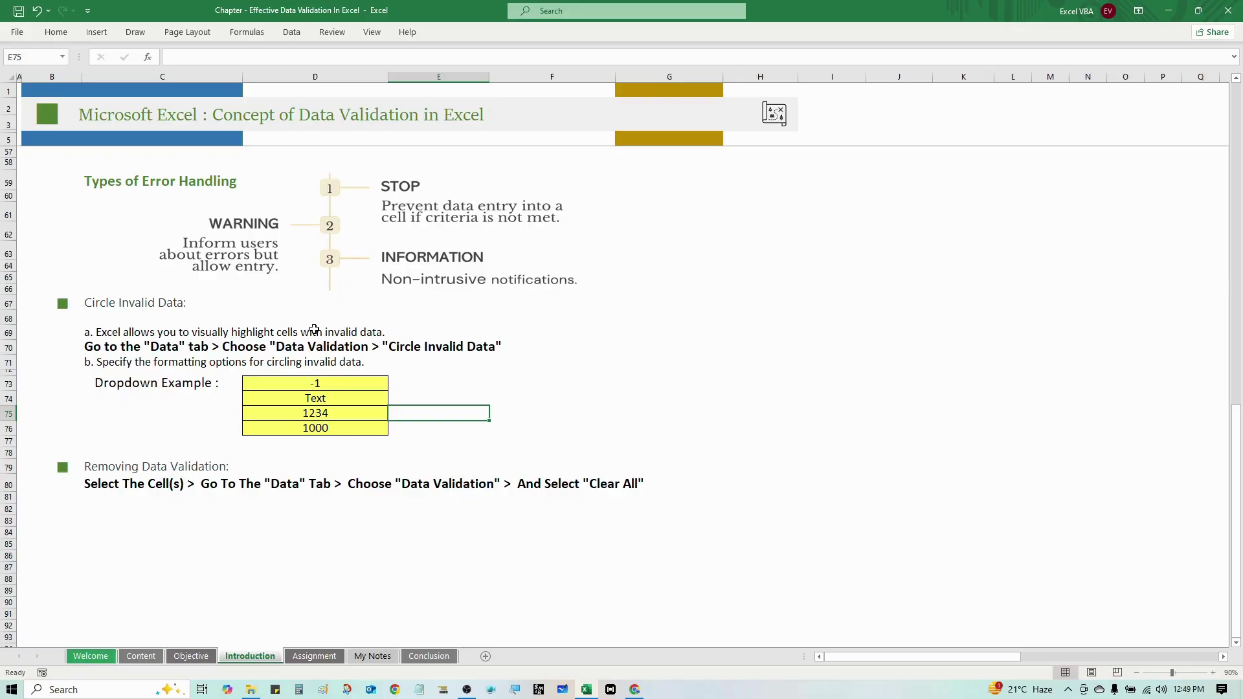
# Circle the invalid data on the sheet to mark example cells in D73:D76 that break their validation rule.
pyautogui.click(546, 365)
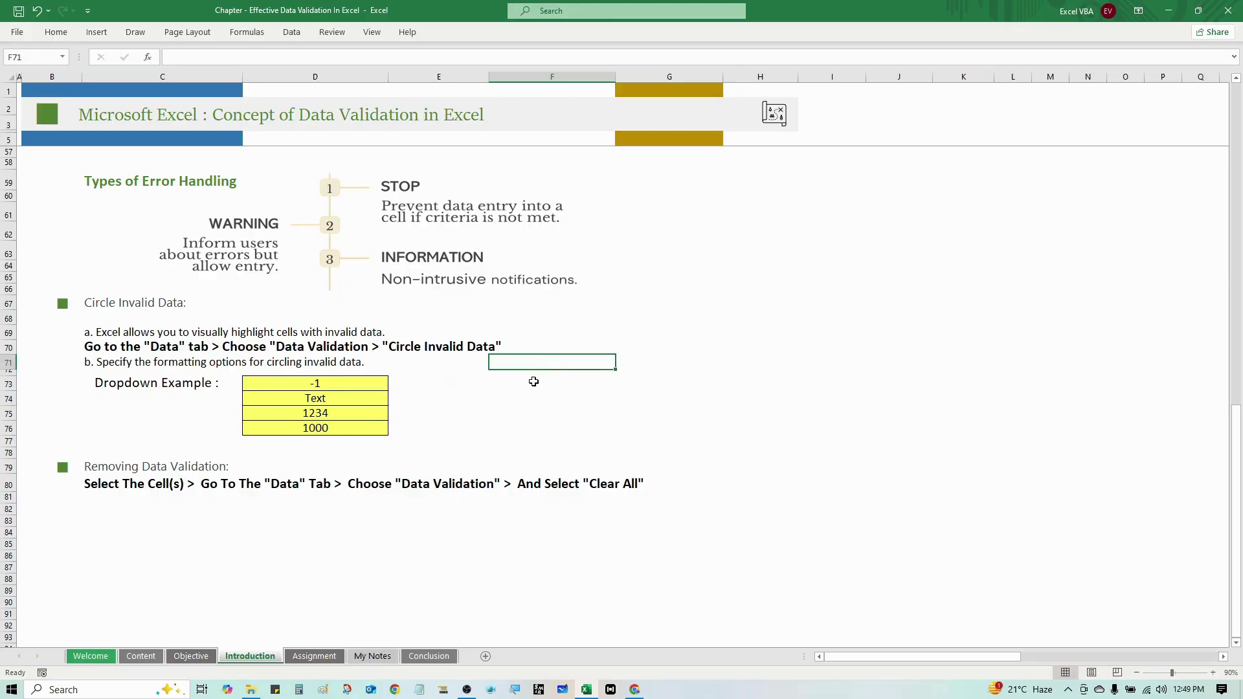
pyautogui.click(292, 32)
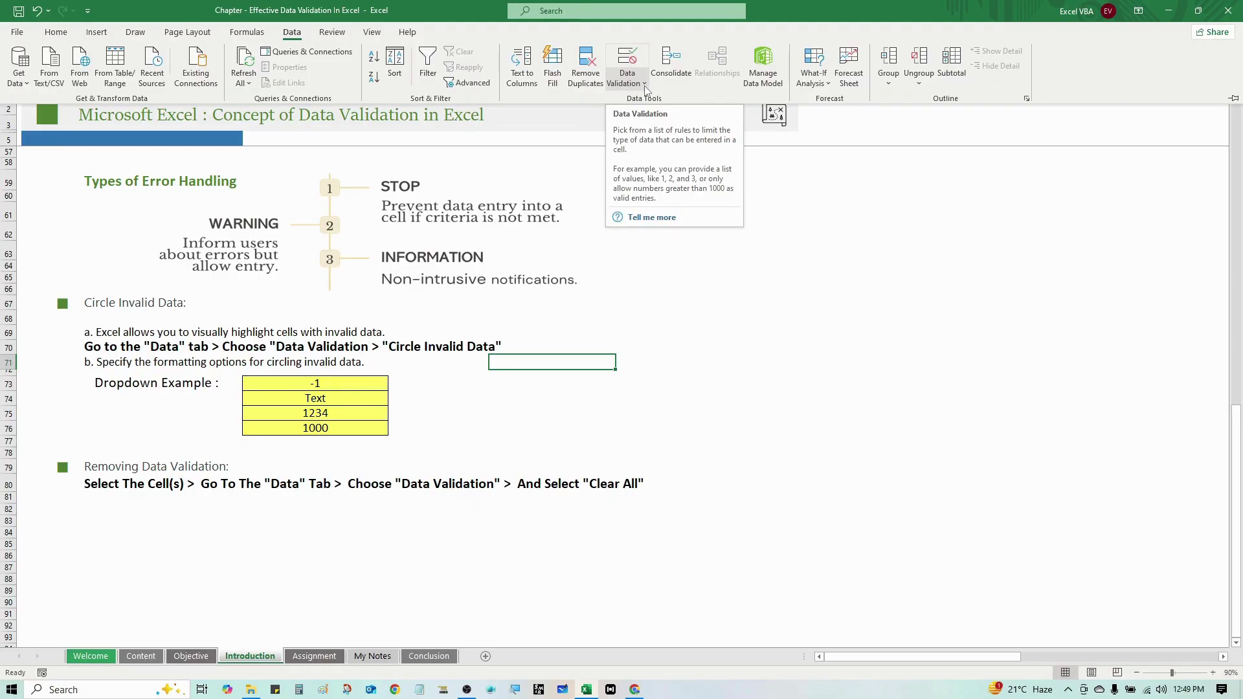
pyautogui.click(645, 83)
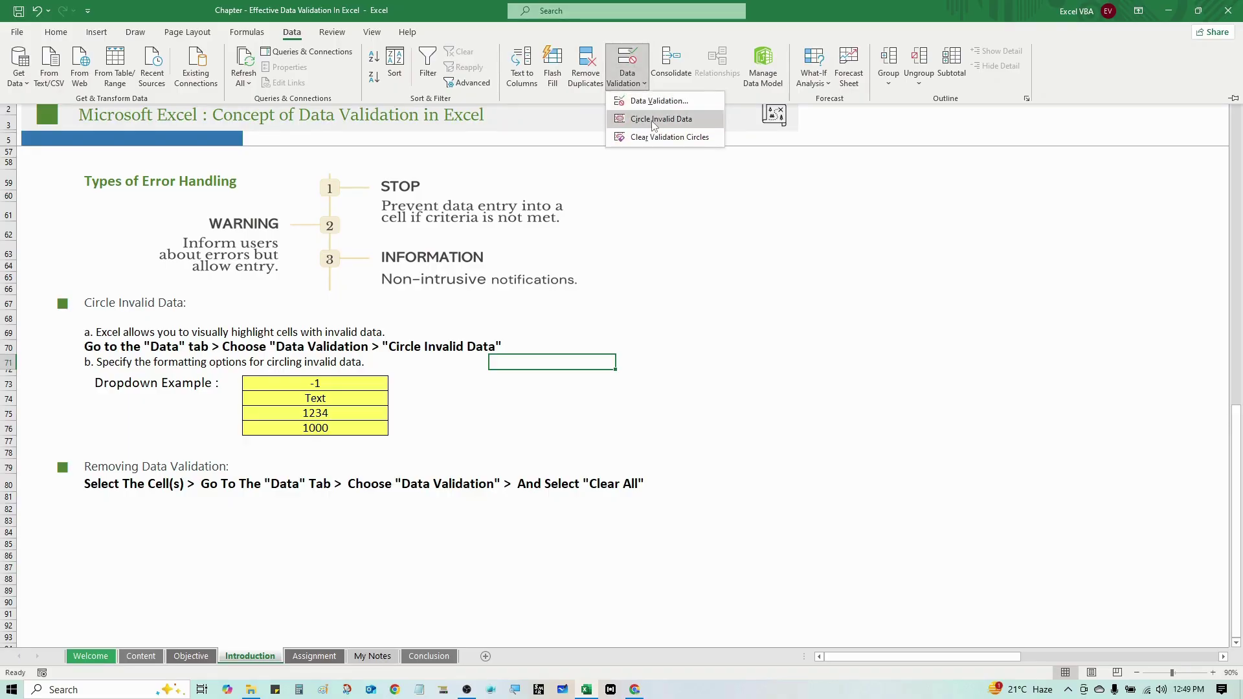
pyautogui.click(674, 124)
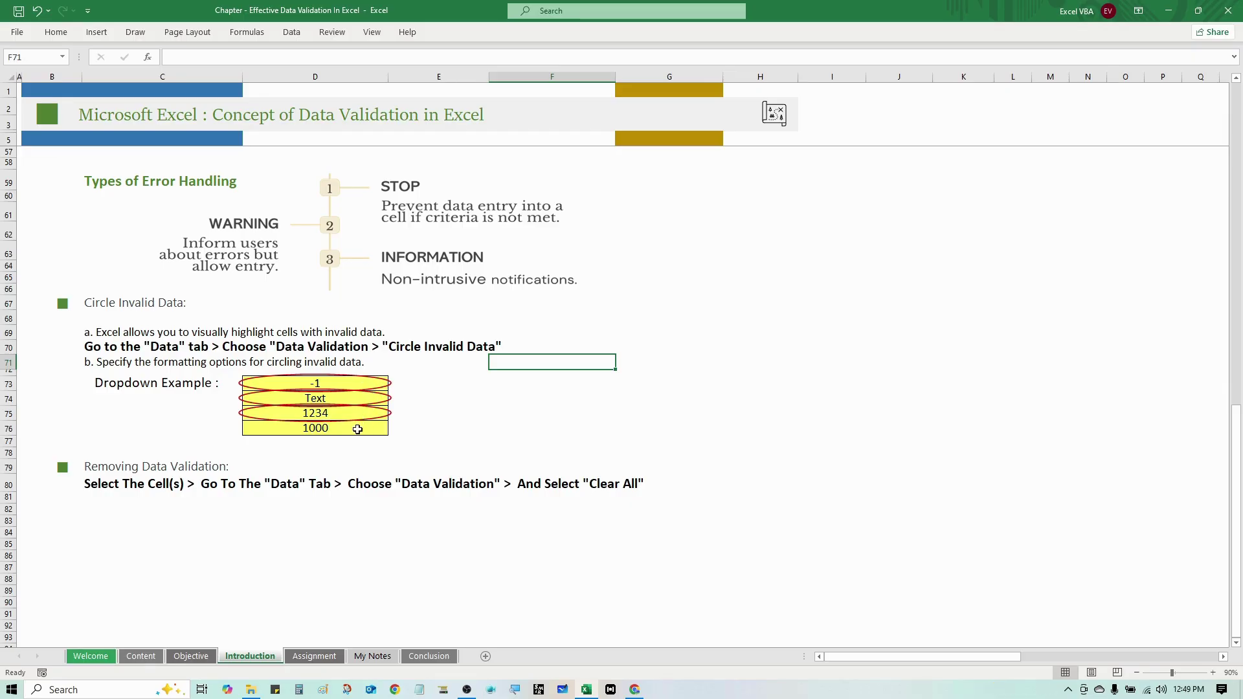
# Examine the circled example cells in D73:D76 and compare their values with the rule in their input message.
pyautogui.moveTo(359, 388); pyautogui.dragTo(298, 427)
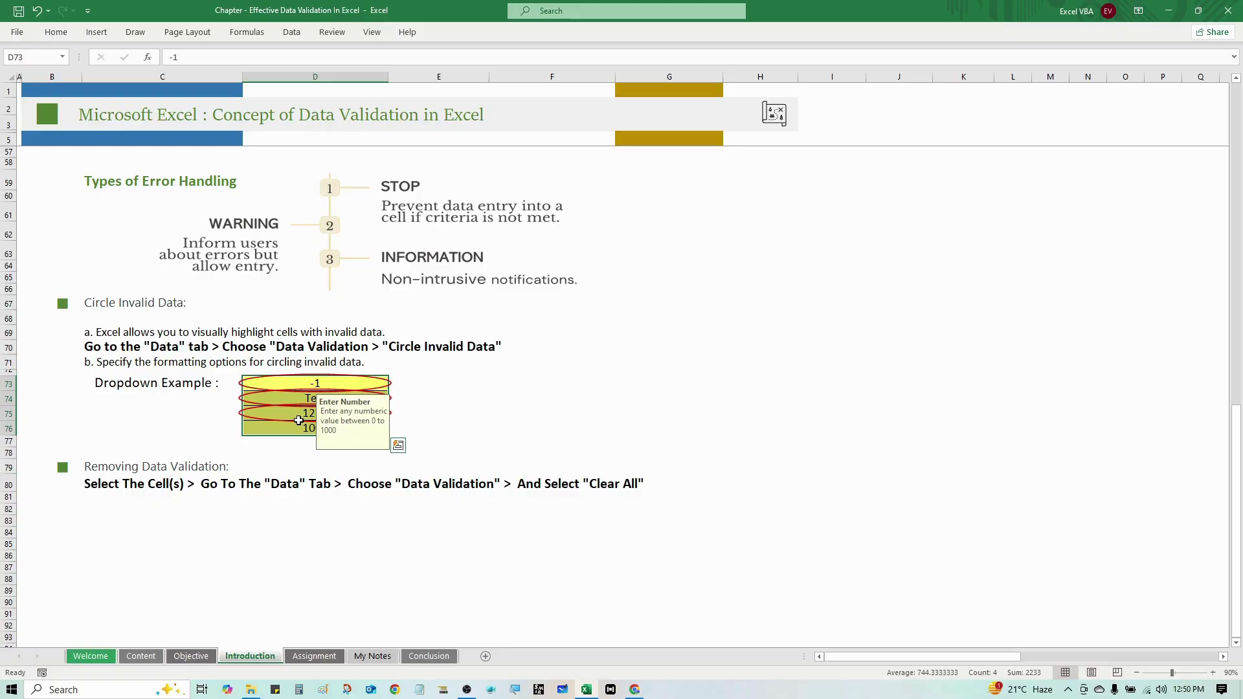
pyautogui.click(469, 386)
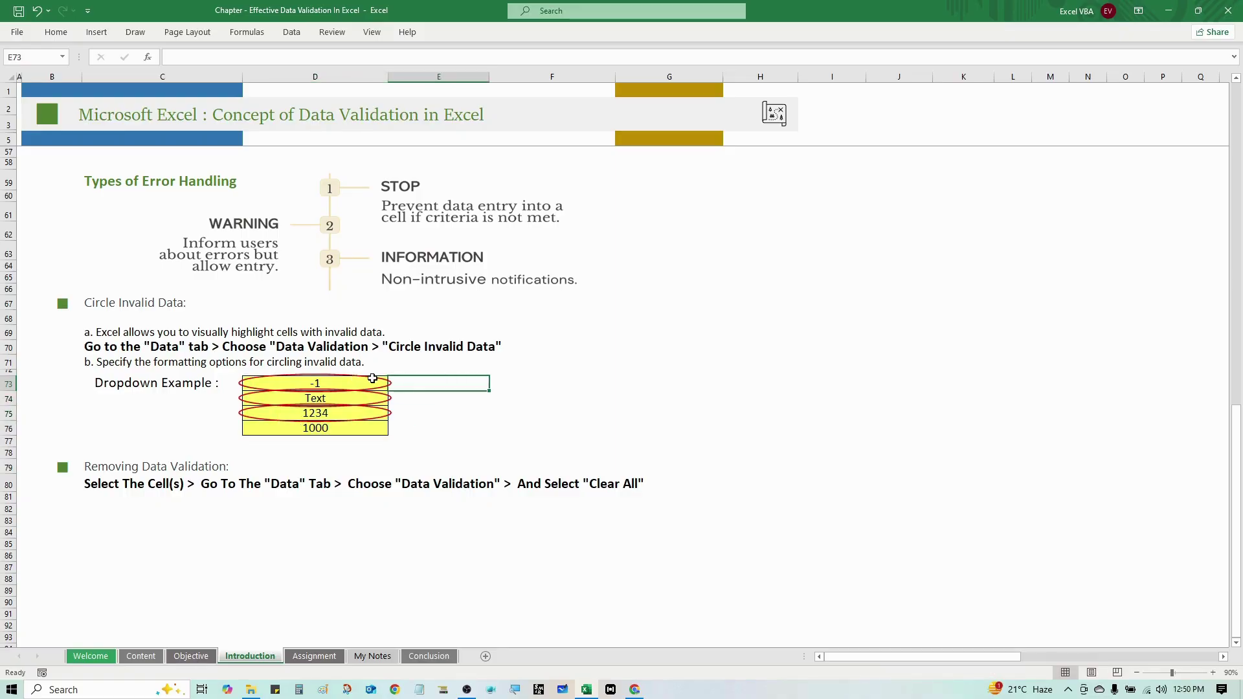
pyautogui.click(368, 394)
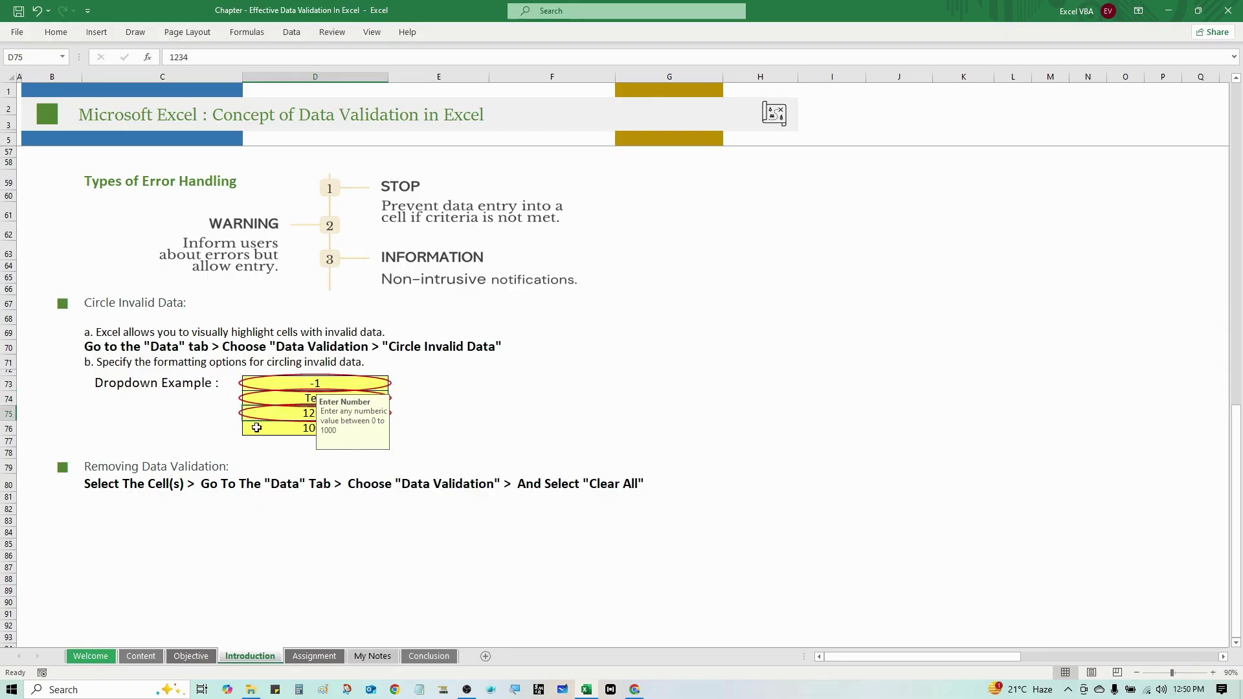
pyautogui.click(228, 452)
pyautogui.moveTo(412, 383); pyautogui.dragTo(410, 412)
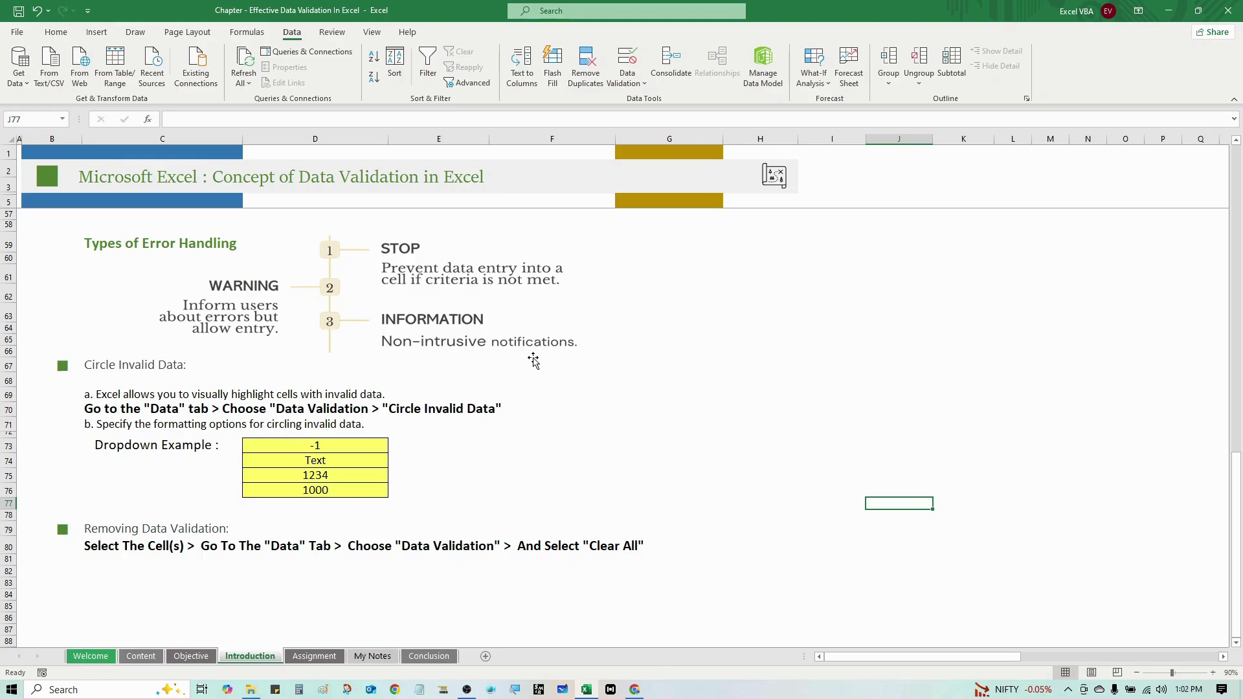
# Clear all data validation settings from the example cells D73:D76.
pyautogui.moveTo(368, 447); pyautogui.dragTo(365, 489)
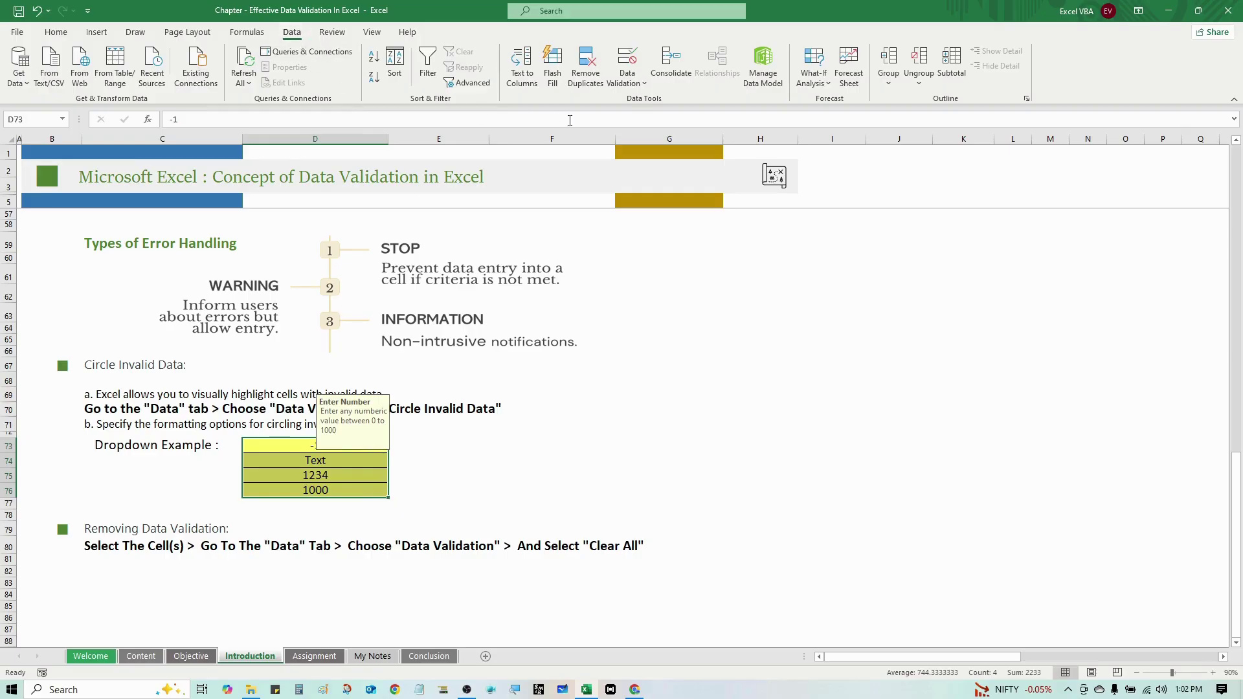
pyautogui.click(627, 60)
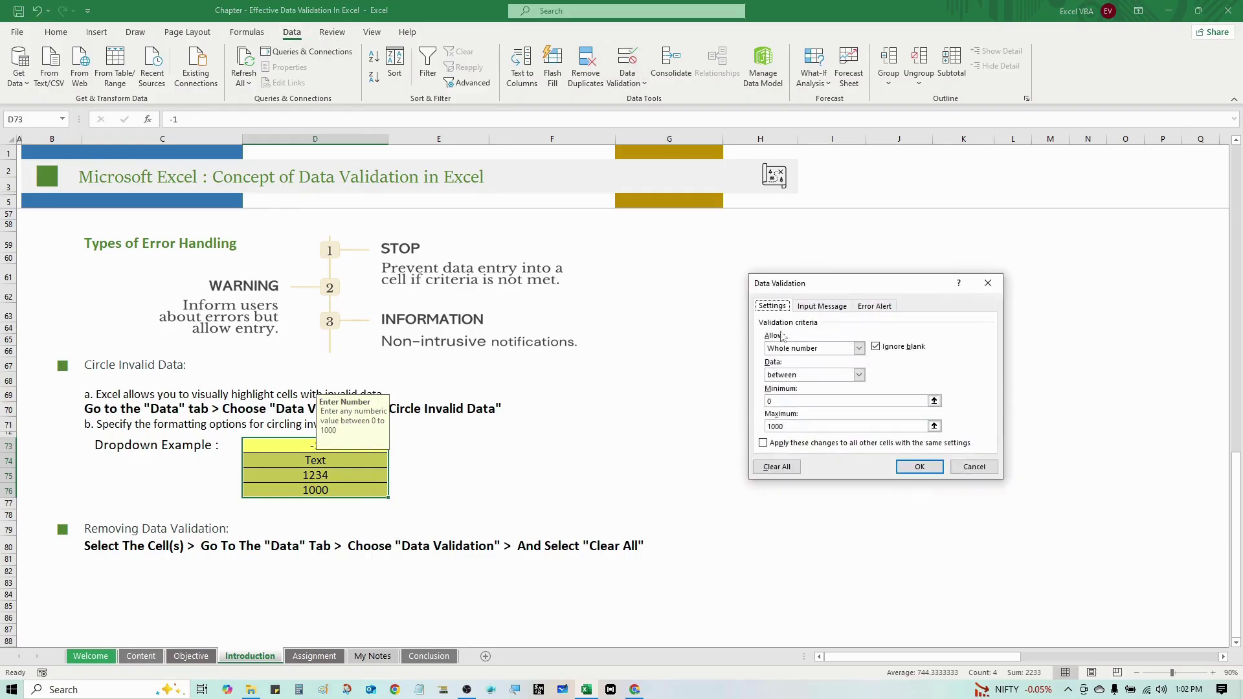
pyautogui.click(787, 470)
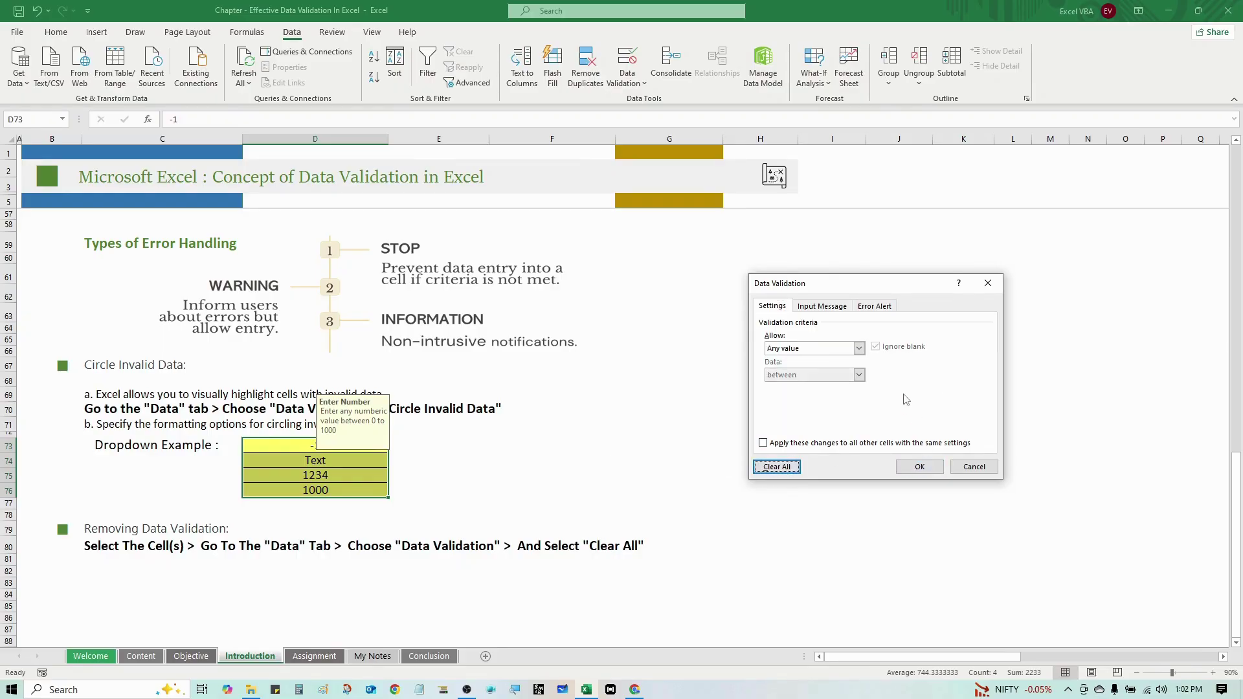
pyautogui.click(913, 469)
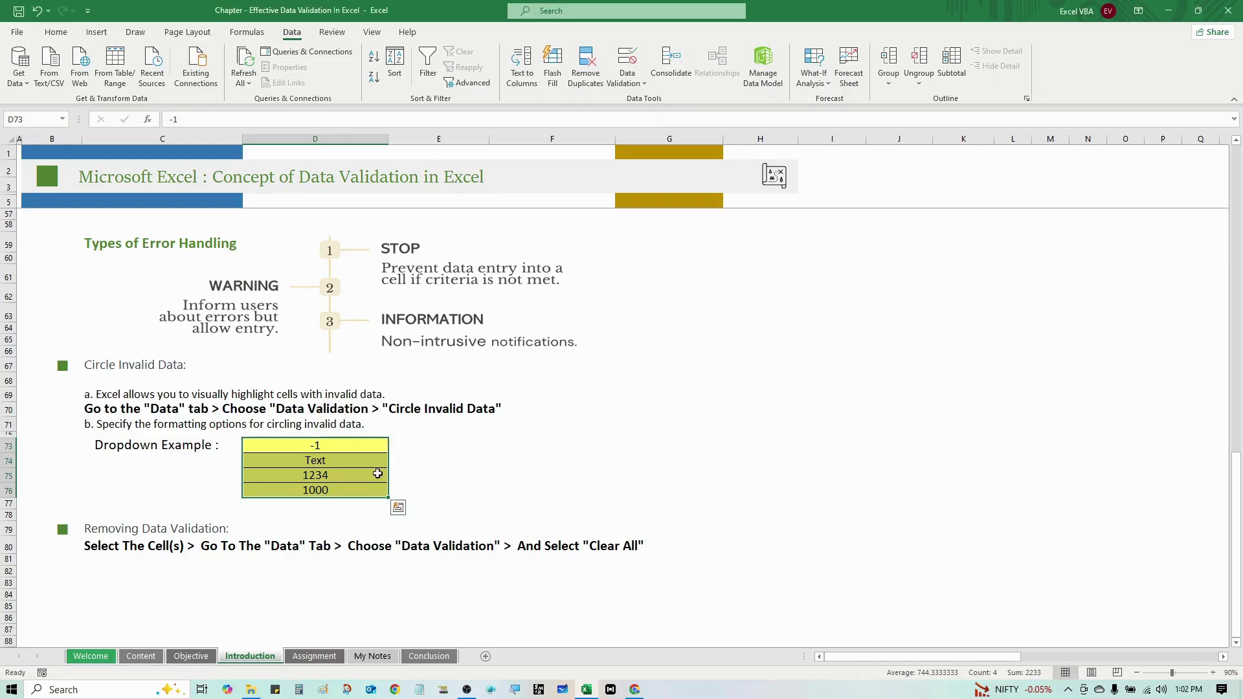
# Check the individual cells in D73:D76 for any remaining input message.
pyautogui.click(345, 472)
pyautogui.click(343, 449)
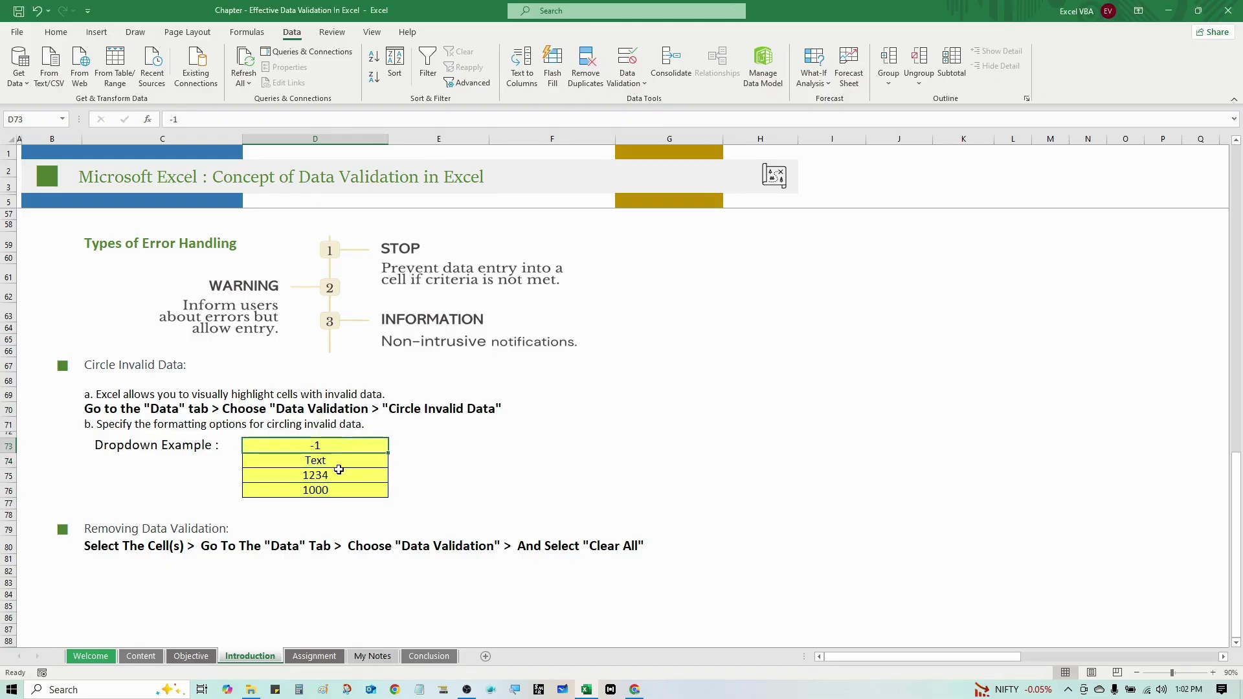
pyautogui.click(341, 464)
pyautogui.click(340, 489)
pyautogui.click(341, 460)
pyautogui.click(345, 461)
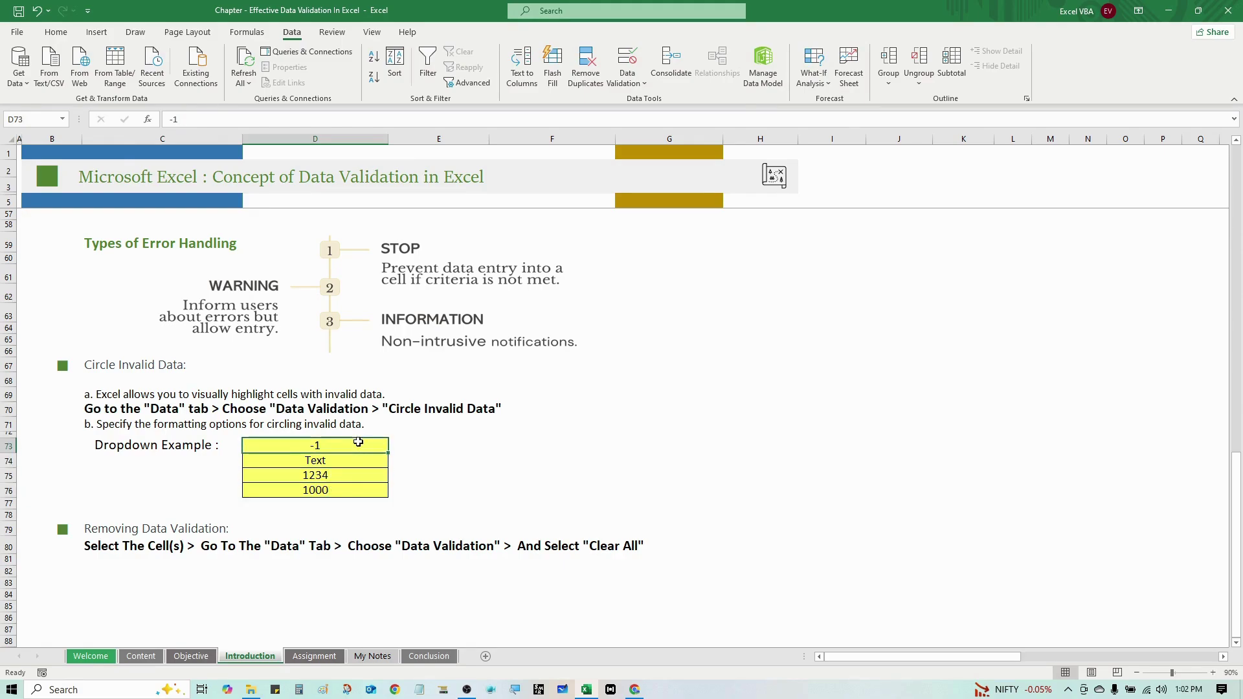